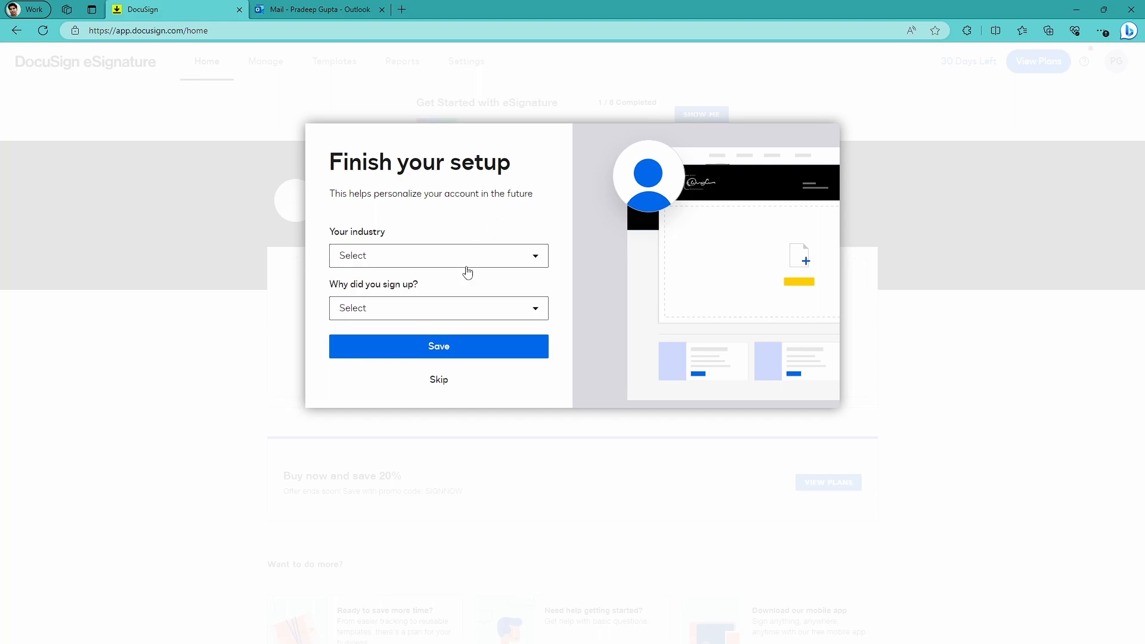
# Skip the account setup questions about industry and sign-up reason.
pyautogui.click(438, 385)
pyautogui.click(435, 387)
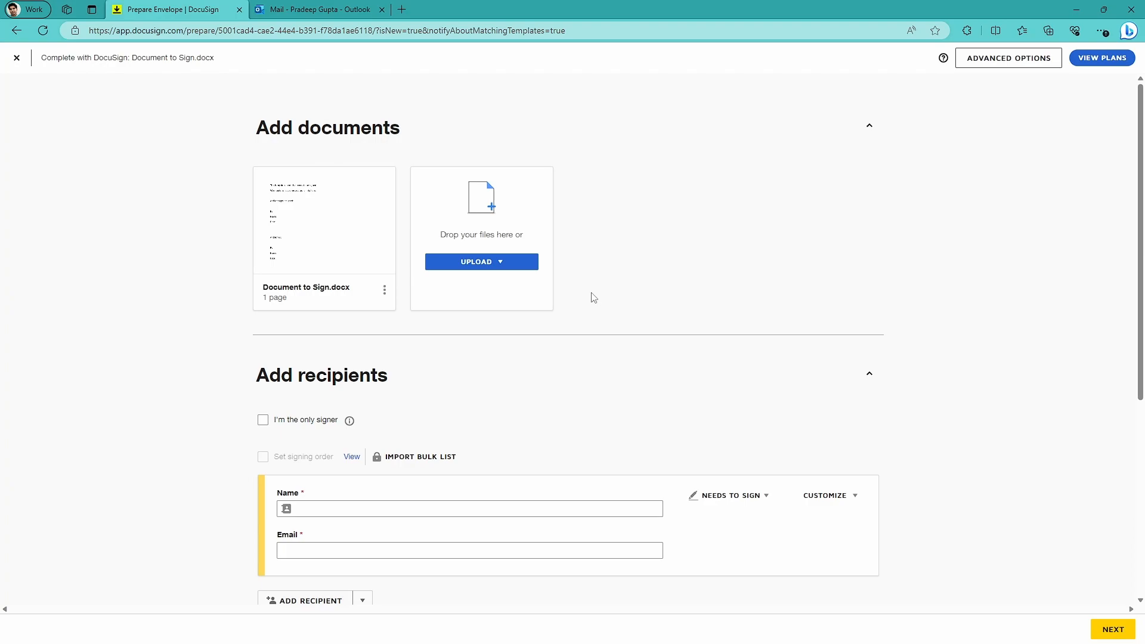
# Check which sources are available for uploading additional documents to the envelope.
pyautogui.click(496, 265)
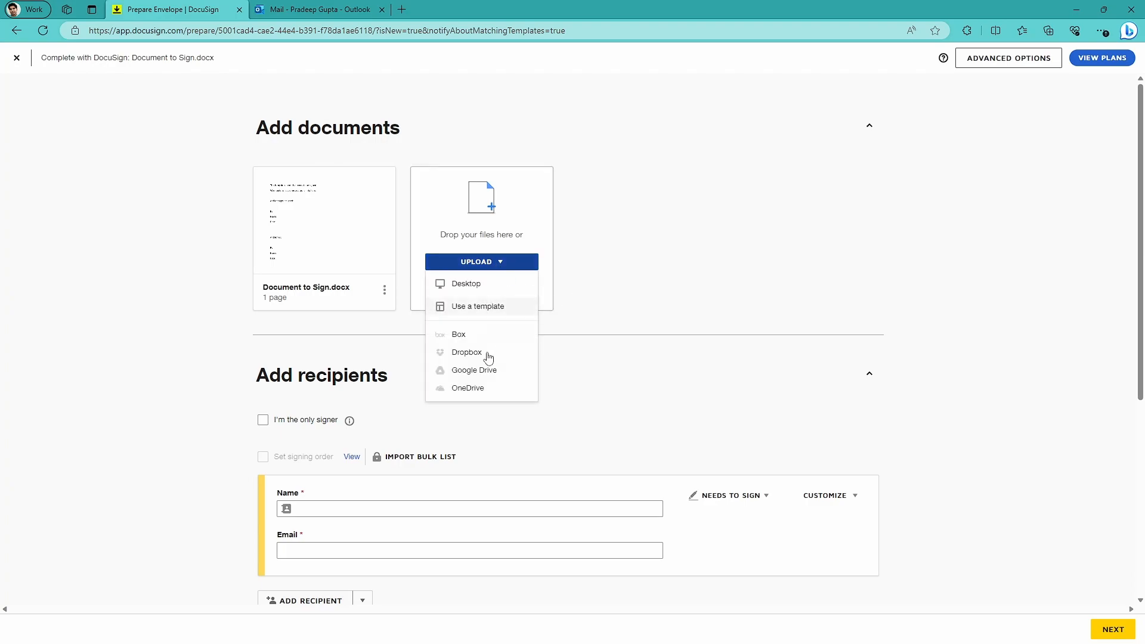
pyautogui.click(616, 314)
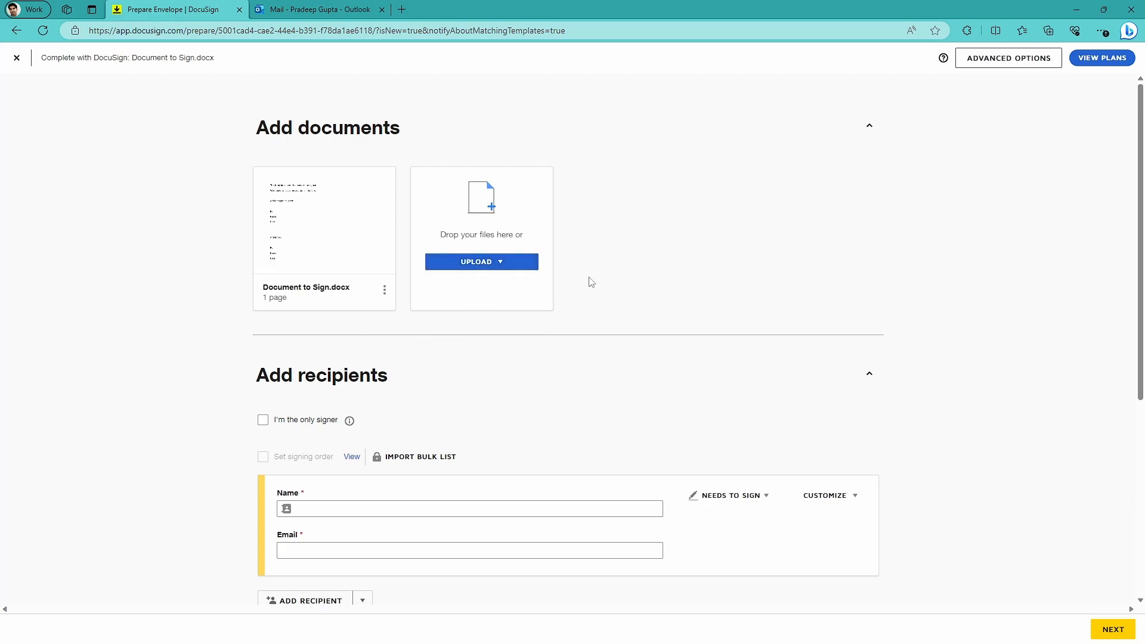
# Check the recipient roles and customization options available for the first recipient.
pyautogui.scroll(-4, 499, 352)
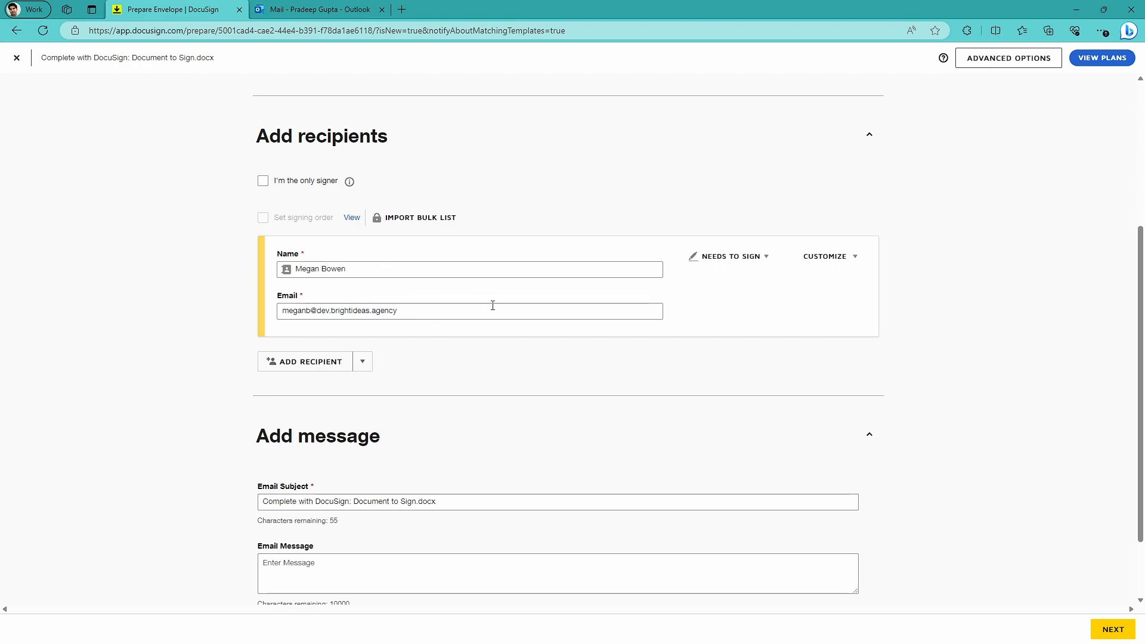
pyautogui.click(762, 260)
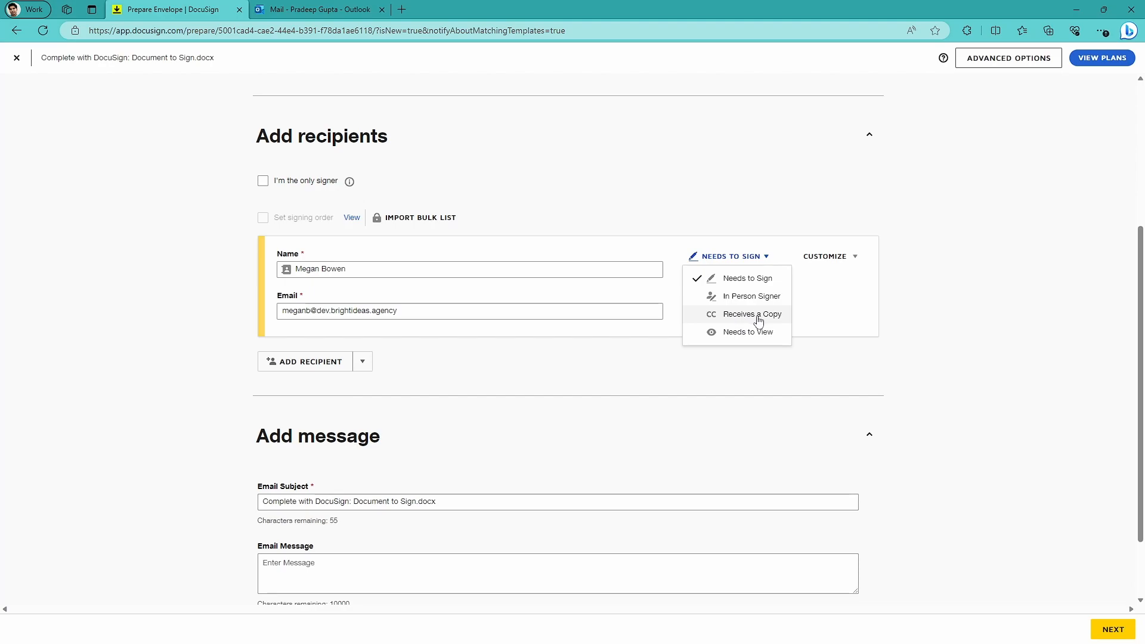
pyautogui.click(810, 330)
pyautogui.click(843, 256)
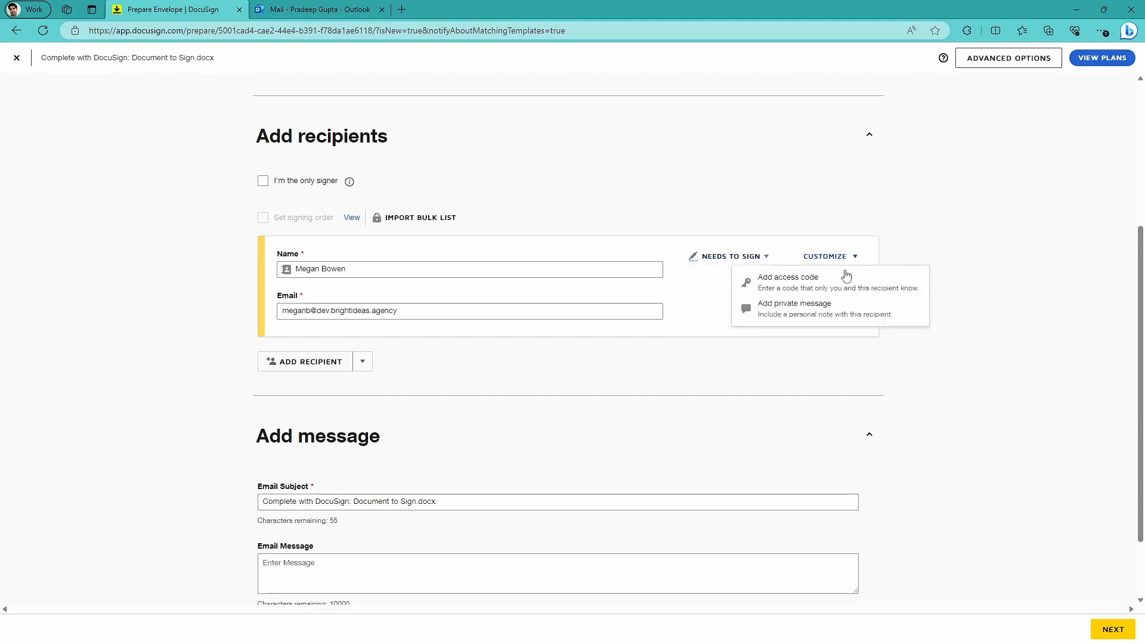
pyautogui.click(709, 327)
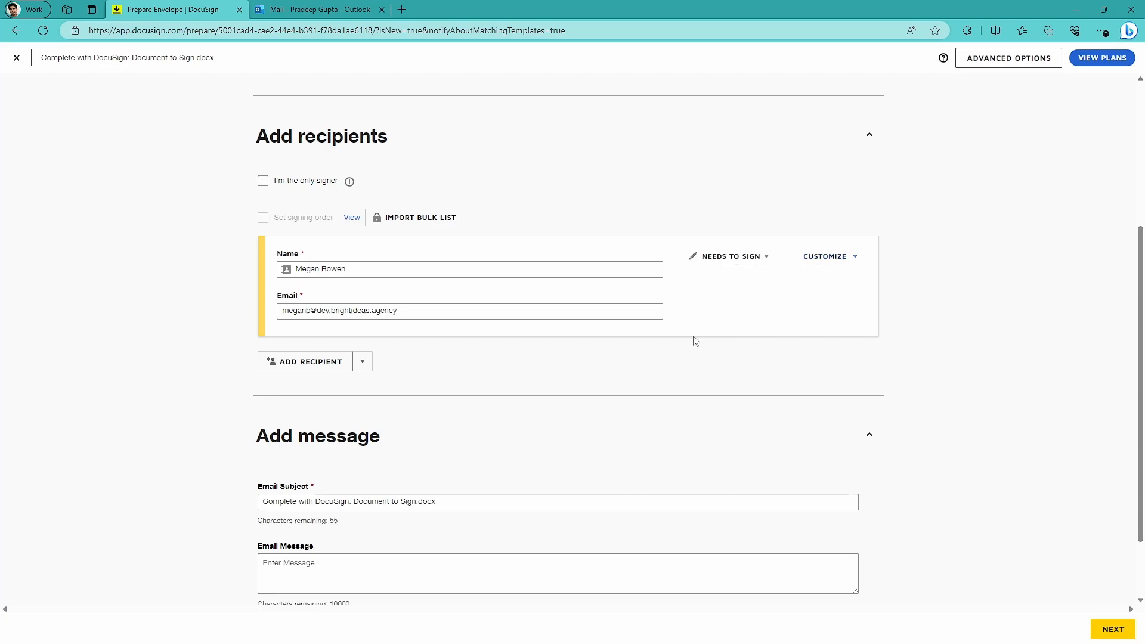
# Add the sender as a second recipient from the contact directory and enable the signing order.
pyautogui.click(362, 363)
pyautogui.click(326, 386)
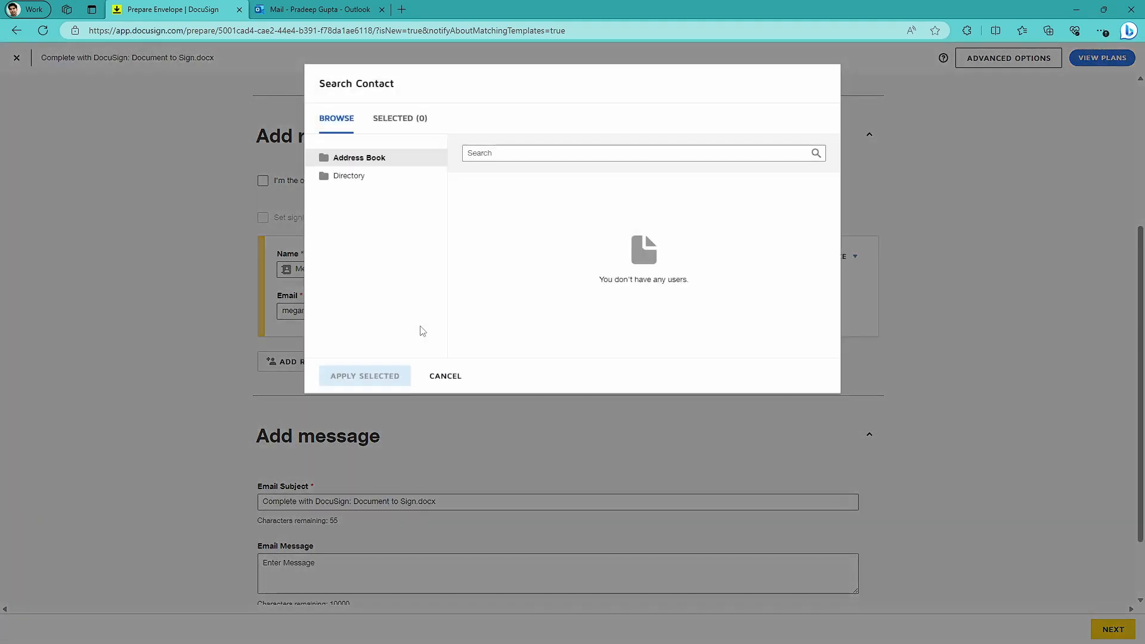
pyautogui.click(345, 177)
pyautogui.click(468, 204)
pyautogui.click(362, 236)
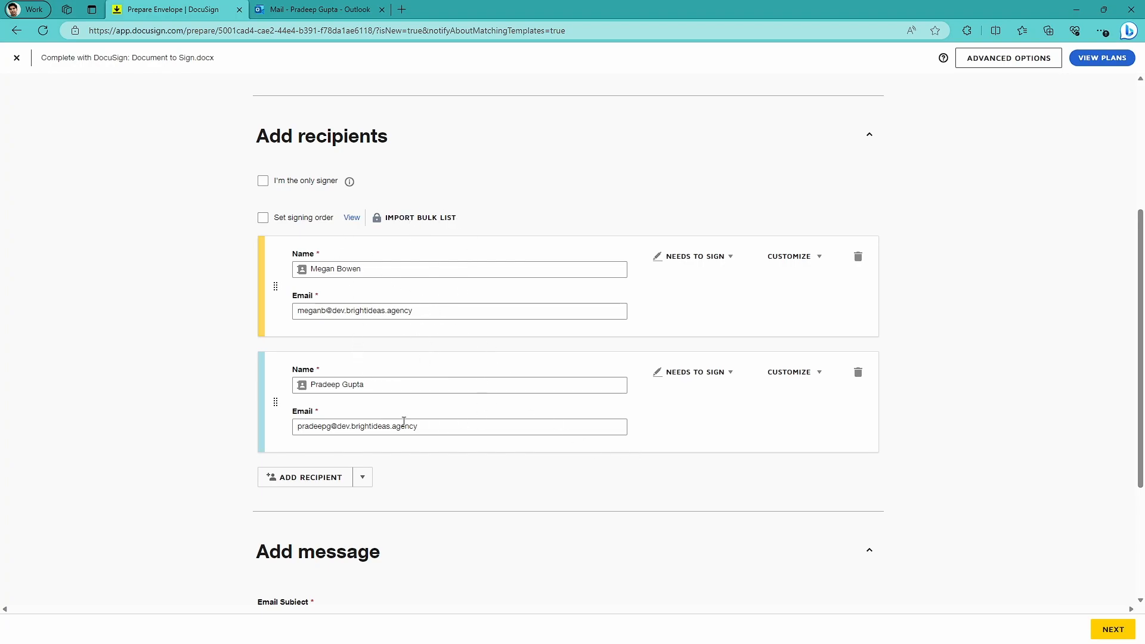
pyautogui.click(263, 219)
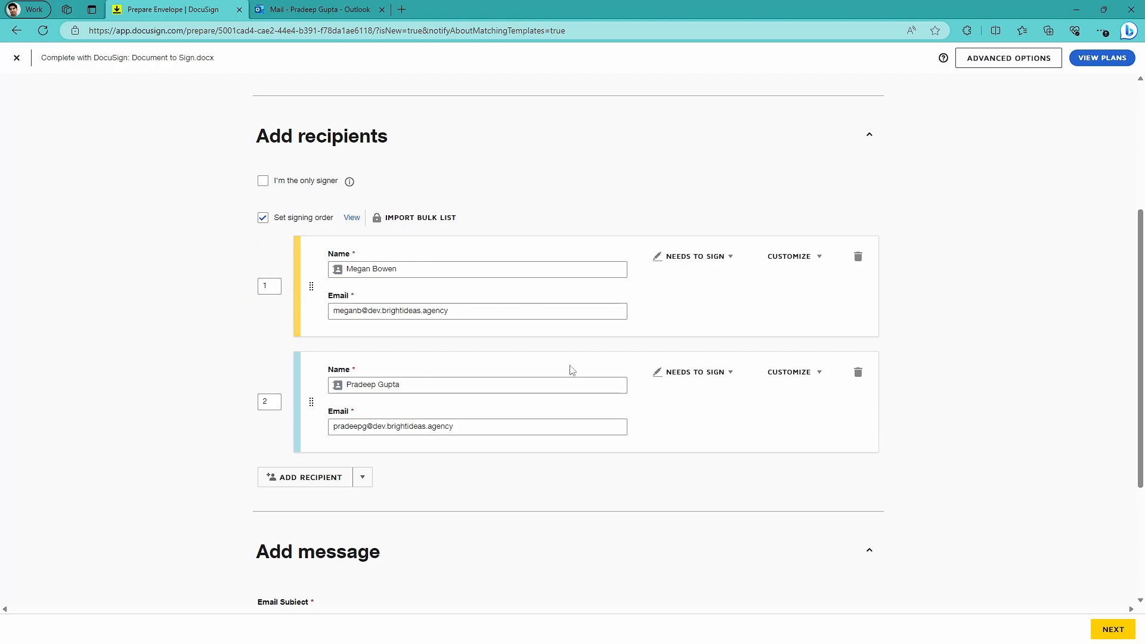
# Enter the email message "Hello. Please sign" and continue to placing fields on the document.
pyautogui.scroll(-3, 573, 369)
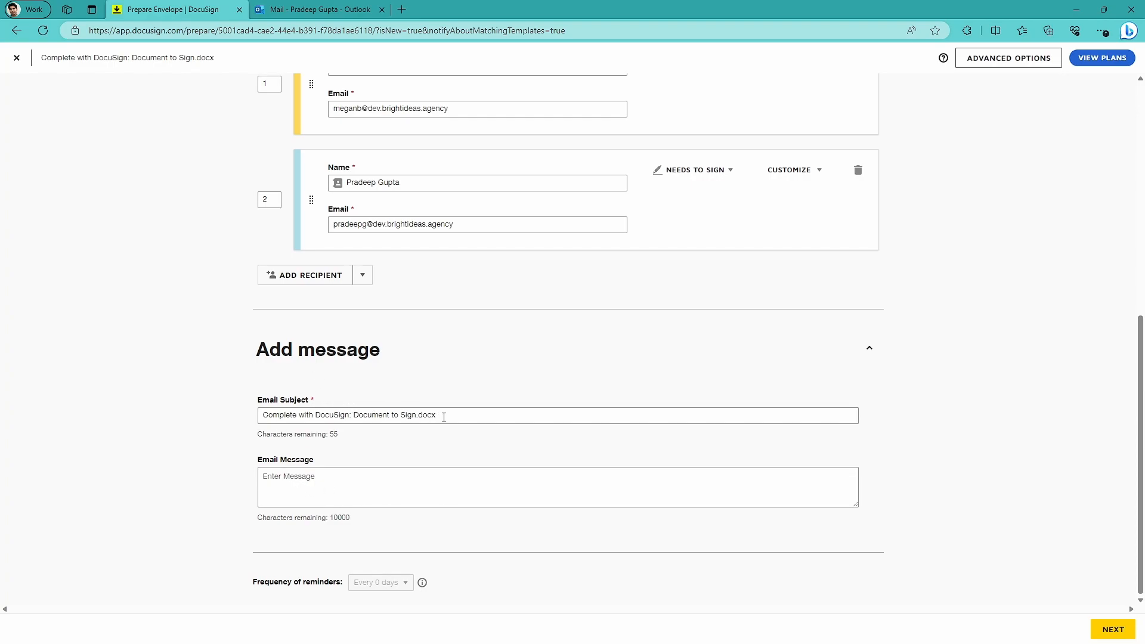
pyautogui.click(291, 480)
pyautogui.write('Hello. Please sign')
pyautogui.click(1113, 629)
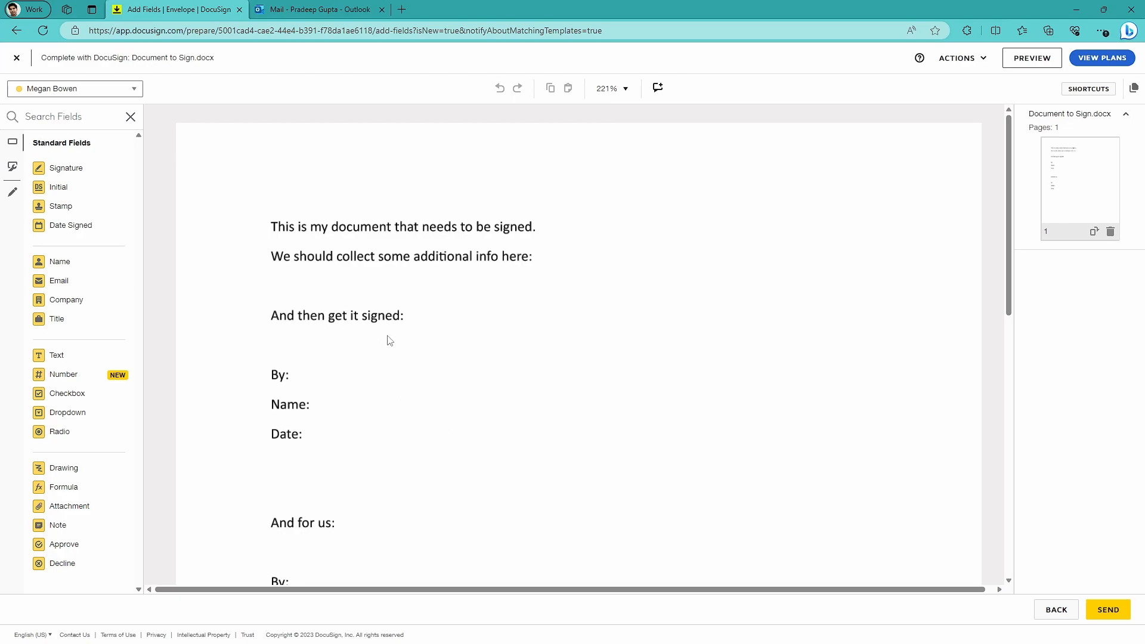
# Place the first recipient's Signature, Name and Date Signed fields beside By, Name and Date under "And then get it signed:".
pyautogui.scroll(-6, 460, 279)
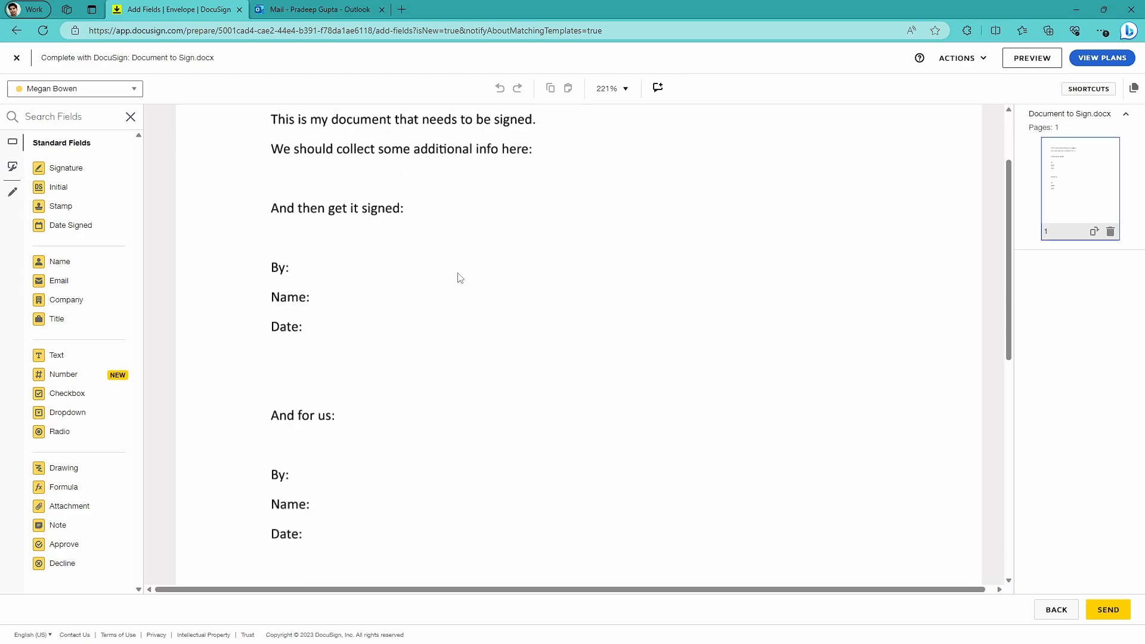
pyautogui.scroll(3, 442, 299)
pyautogui.scroll(1, 415, 288)
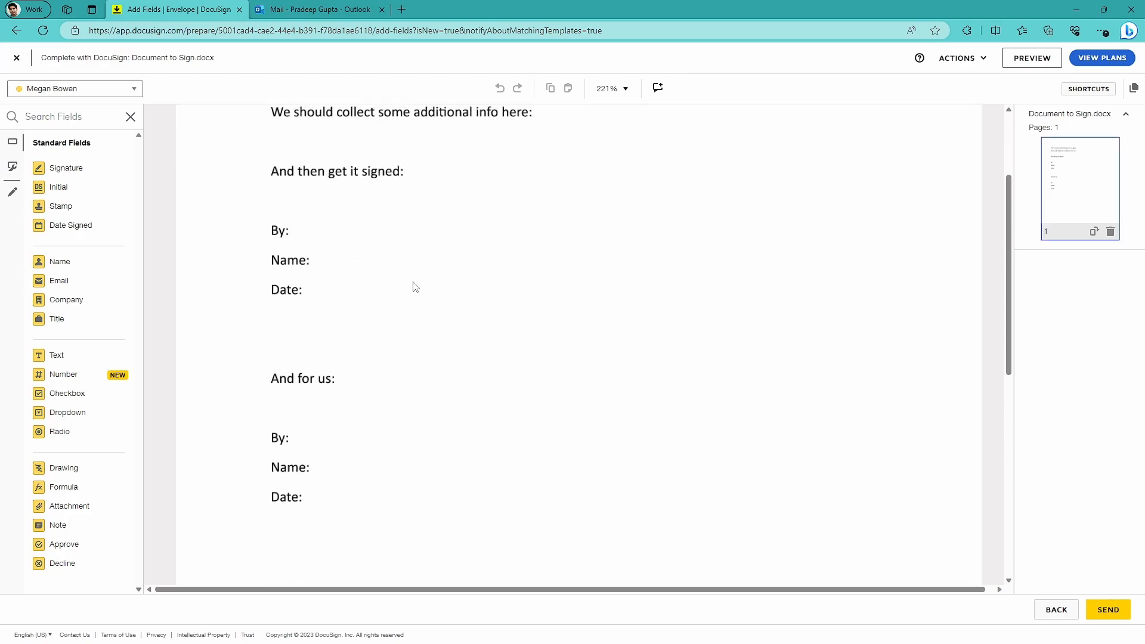
pyautogui.scroll(-2, 414, 287)
pyautogui.scroll(1, 356, 282)
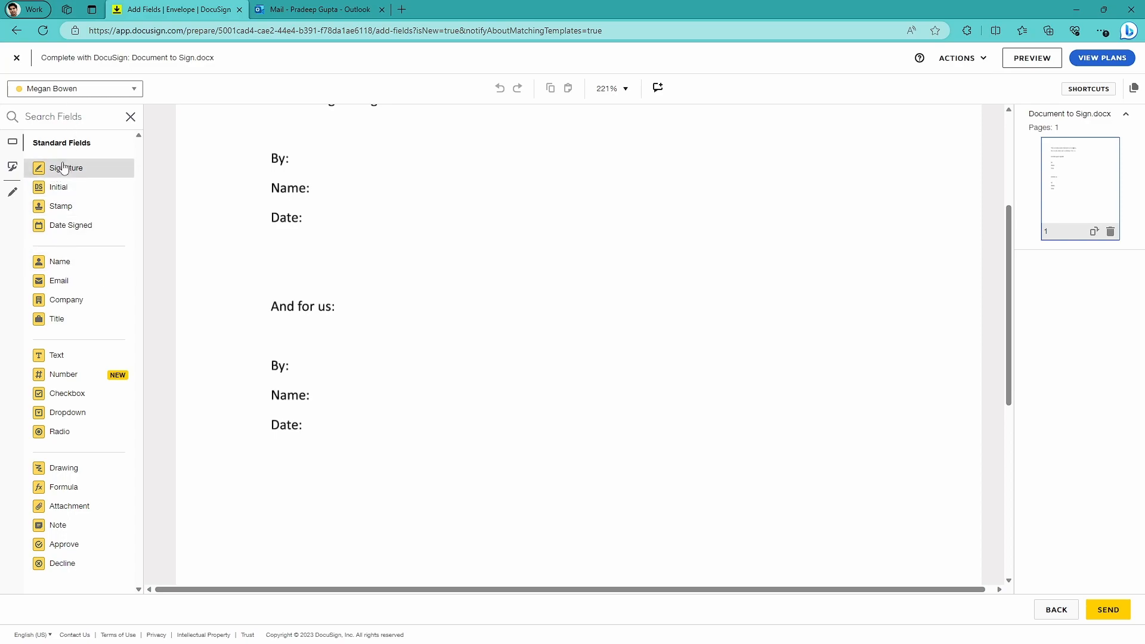
pyautogui.moveTo(67, 174)
pyautogui.mouseDown()
pyautogui.moveTo(214, 186)
pyautogui.moveTo(360, 141)
pyautogui.moveTo(335, 119)
pyautogui.mouseUp()
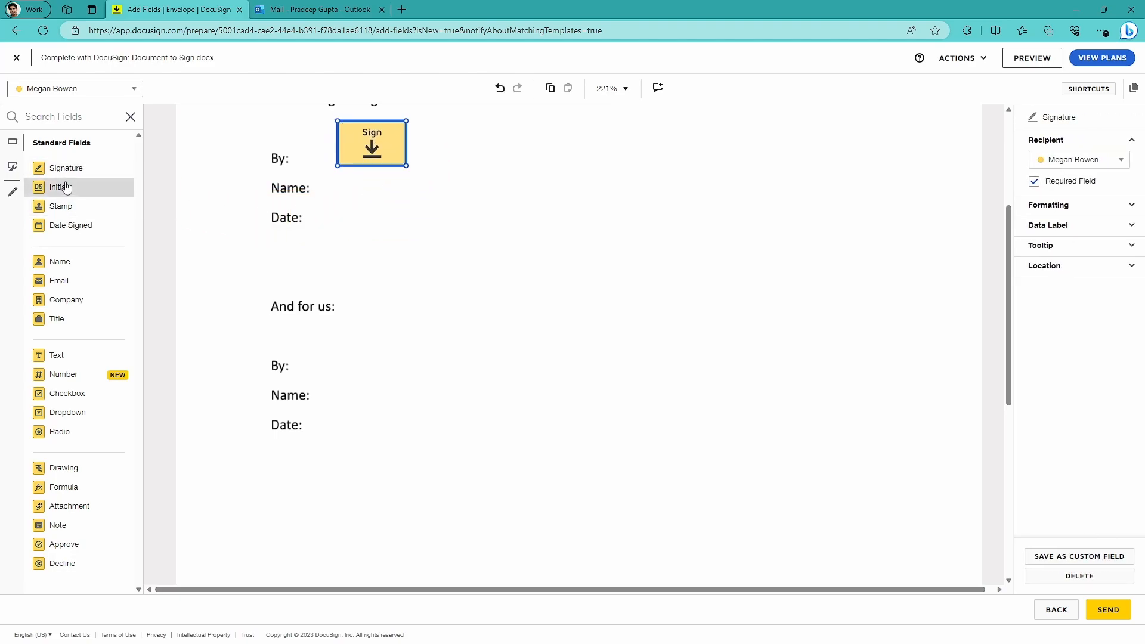
pyautogui.moveTo(53, 266); pyautogui.dragTo(340, 179)
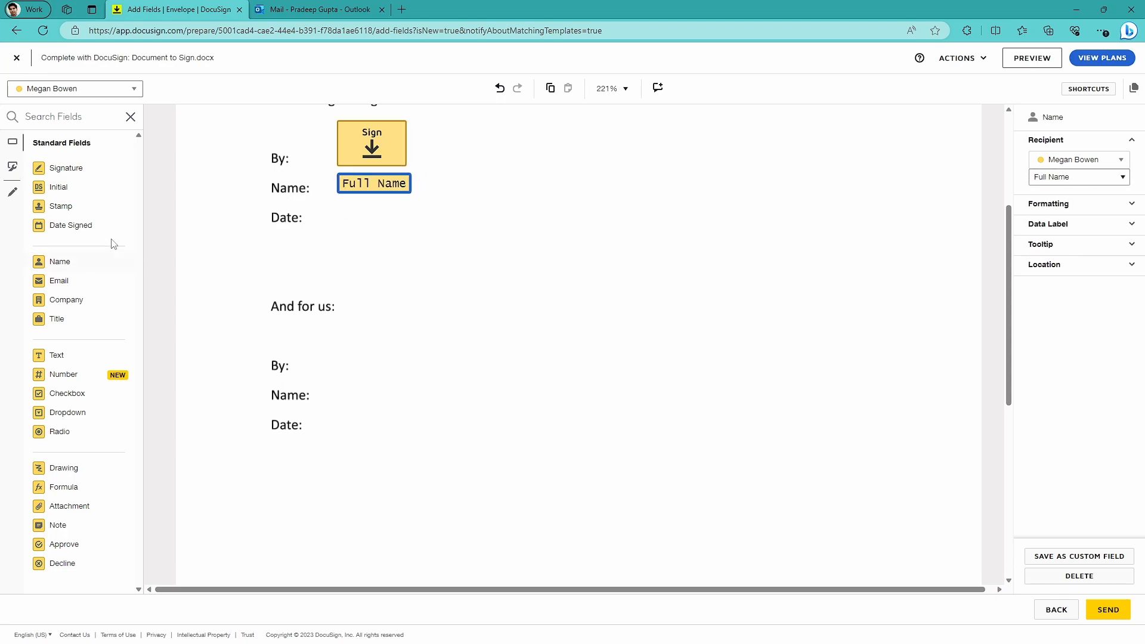
pyautogui.moveTo(64, 233); pyautogui.dragTo(339, 210)
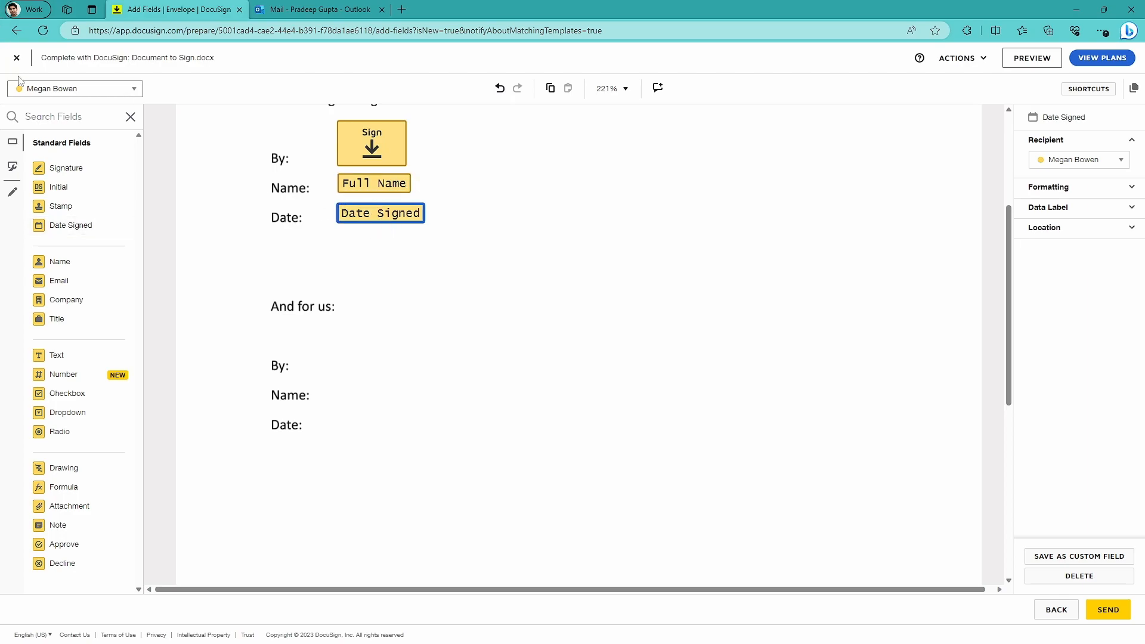
# Place Signature, Name and Date Signed fields for the second recipient beside By, Name and Date under "And for us:".
pyautogui.click(101, 95)
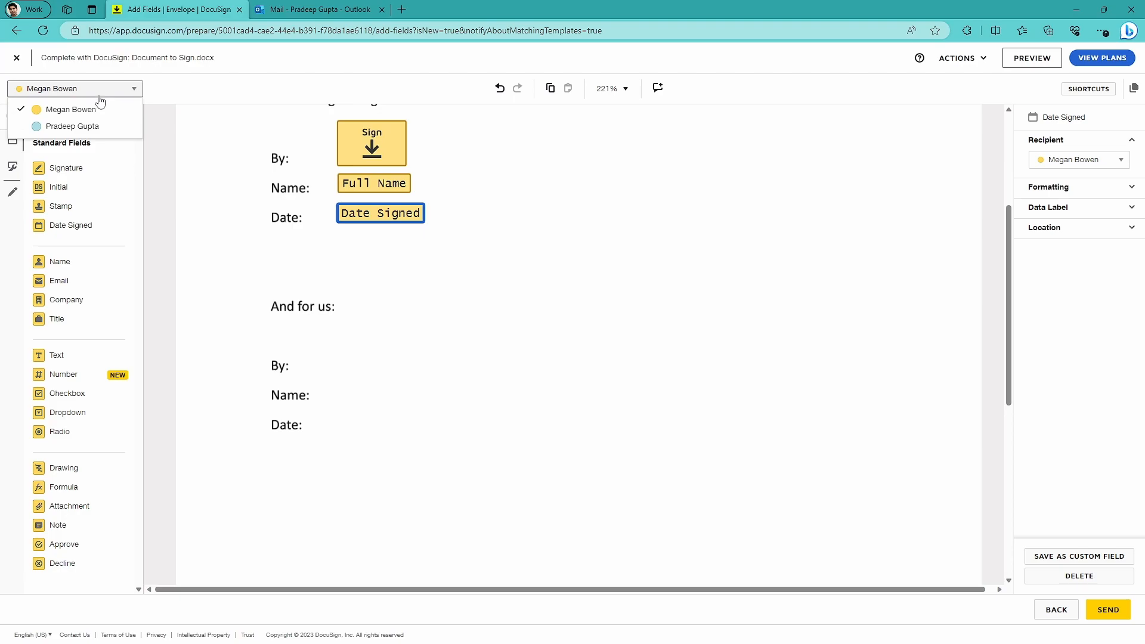
pyautogui.click(72, 126)
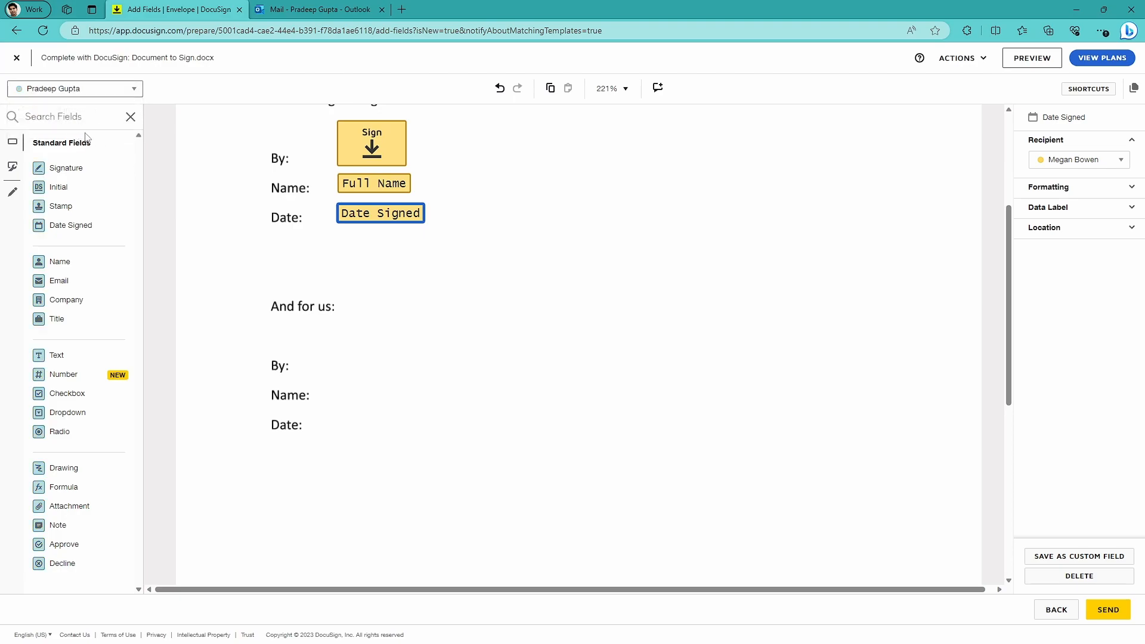
pyautogui.moveTo(51, 173)
pyautogui.mouseDown()
pyautogui.moveTo(306, 277)
pyautogui.moveTo(350, 334)
pyautogui.moveTo(340, 333)
pyautogui.mouseUp()
pyautogui.moveTo(57, 264); pyautogui.dragTo(337, 388)
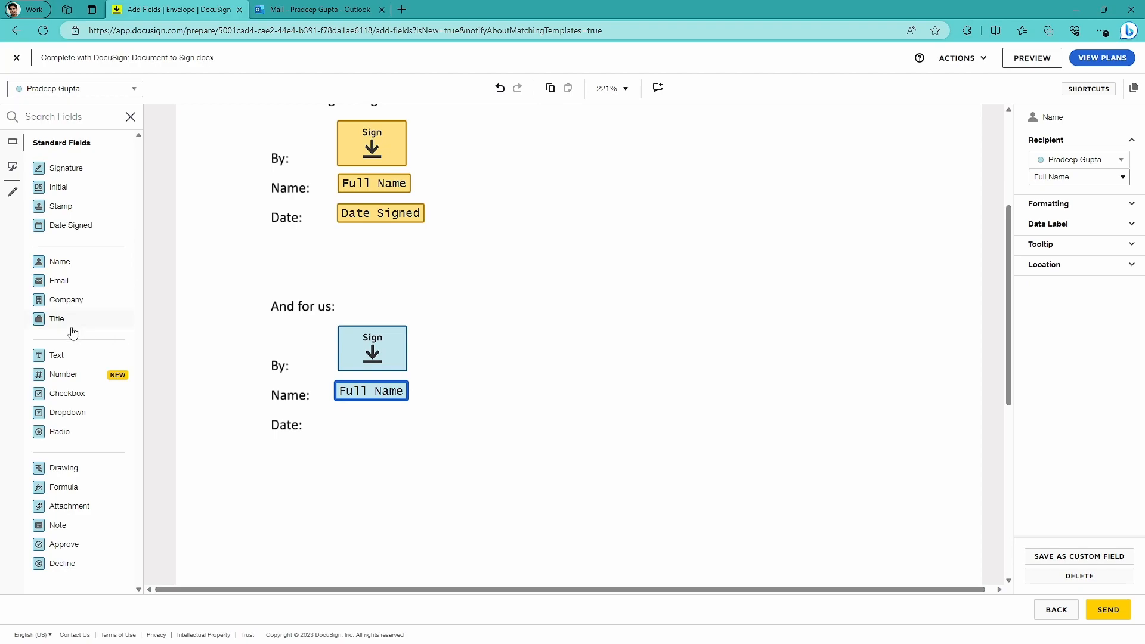
pyautogui.moveTo(66, 224); pyautogui.dragTo(389, 419)
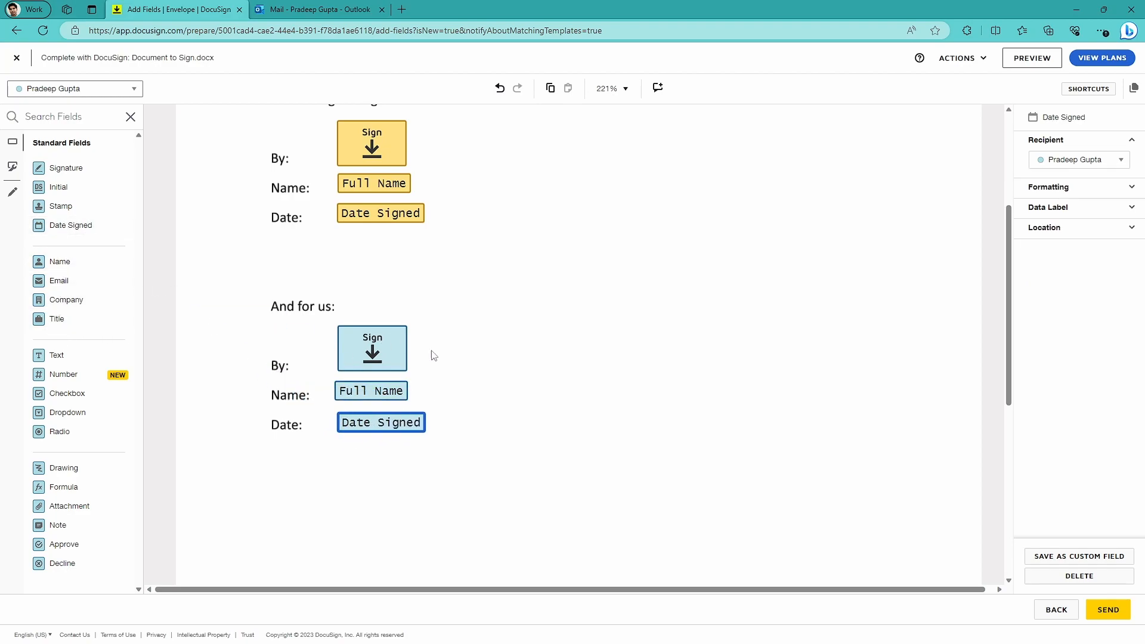
# Create and save a required custom field of type Text named "Additional Info".
pyautogui.scroll(3, 434, 284)
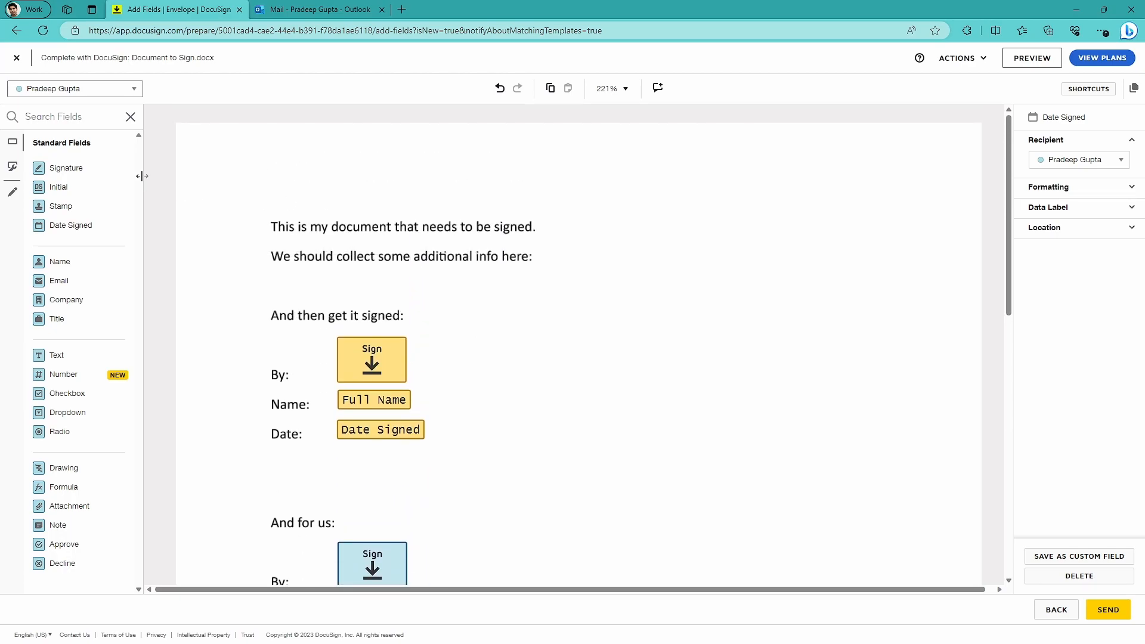
pyautogui.click(12, 167)
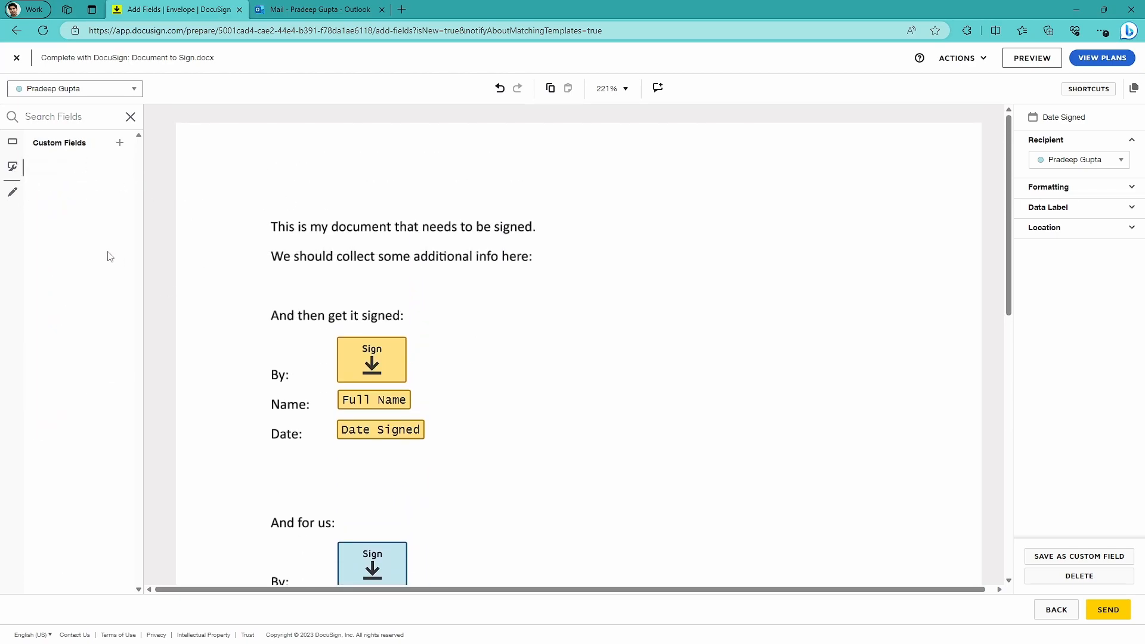
pyautogui.click(120, 143)
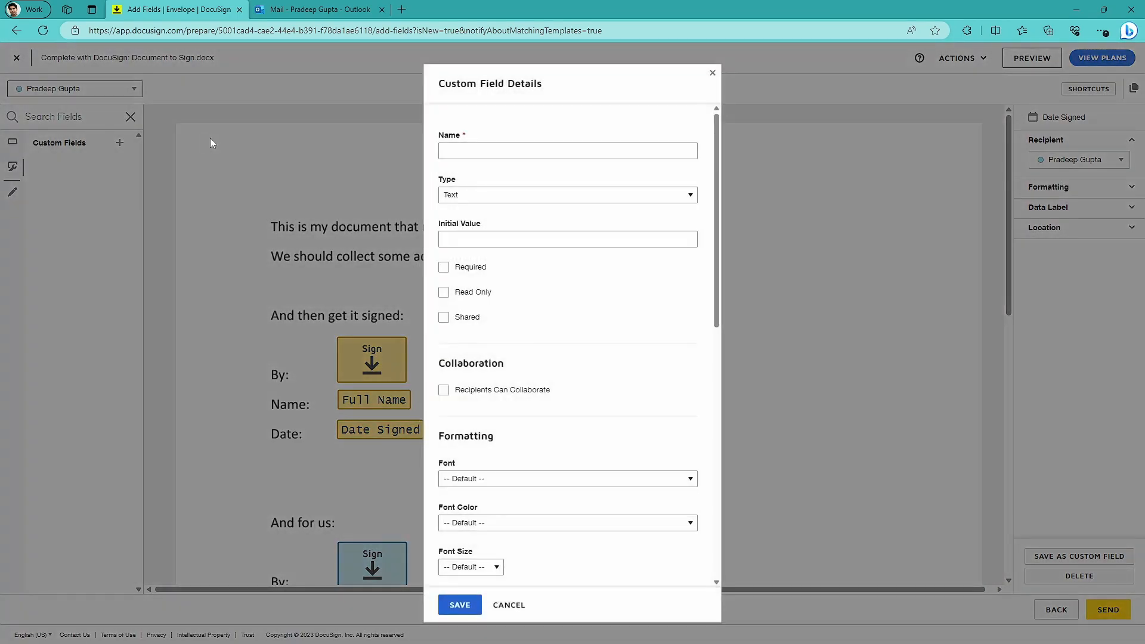
pyautogui.write('Additional Info')
pyautogui.click(634, 192)
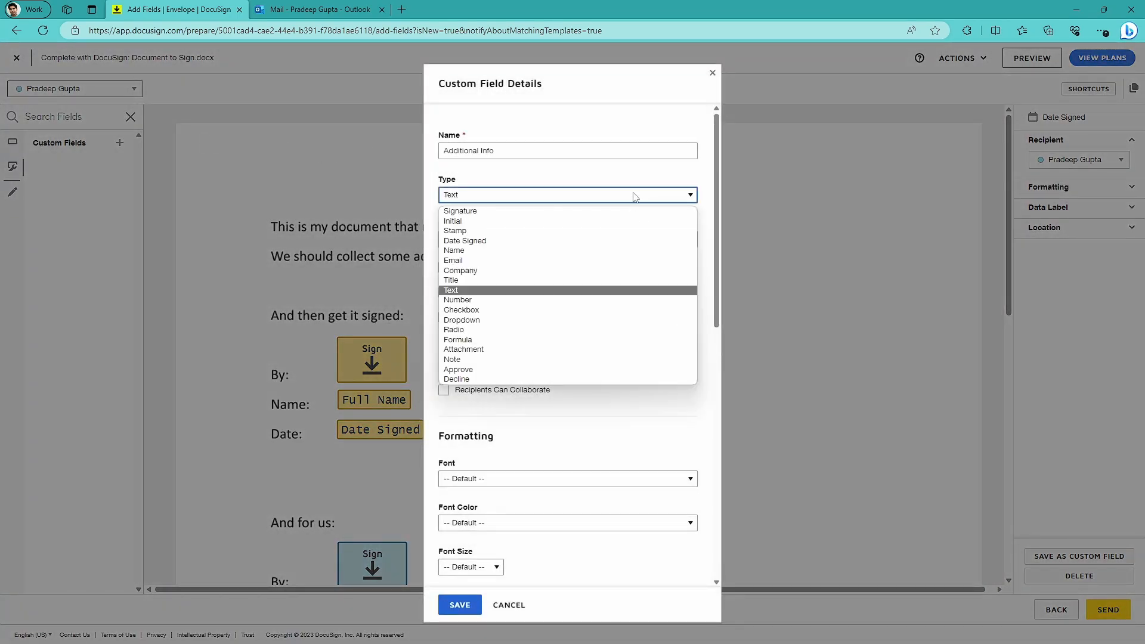
pyautogui.click(463, 292)
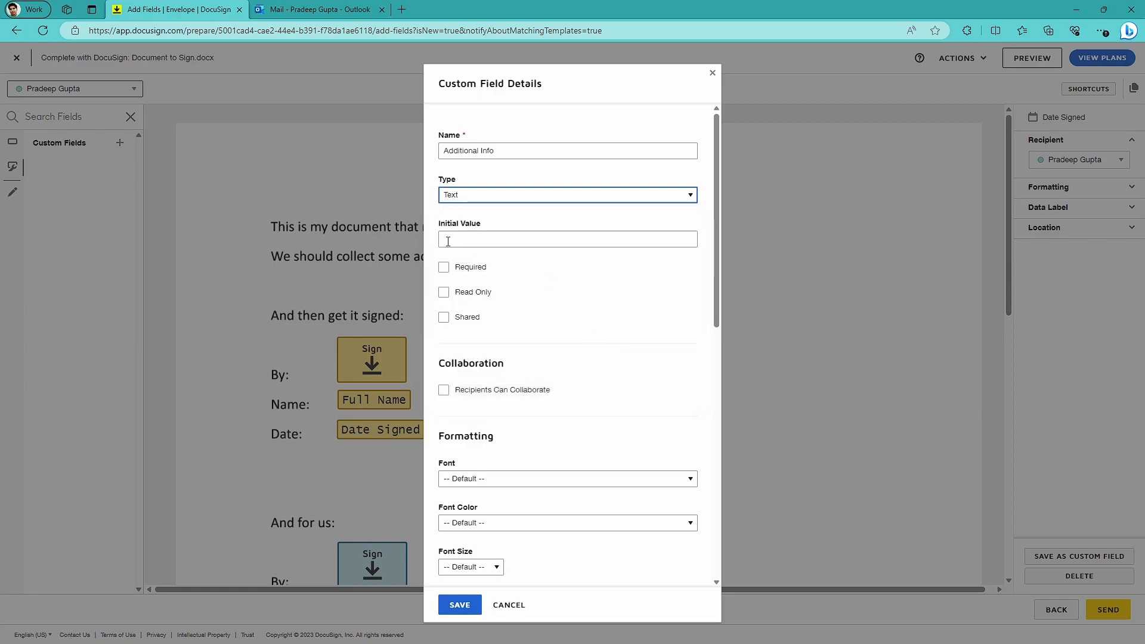
pyautogui.click(445, 268)
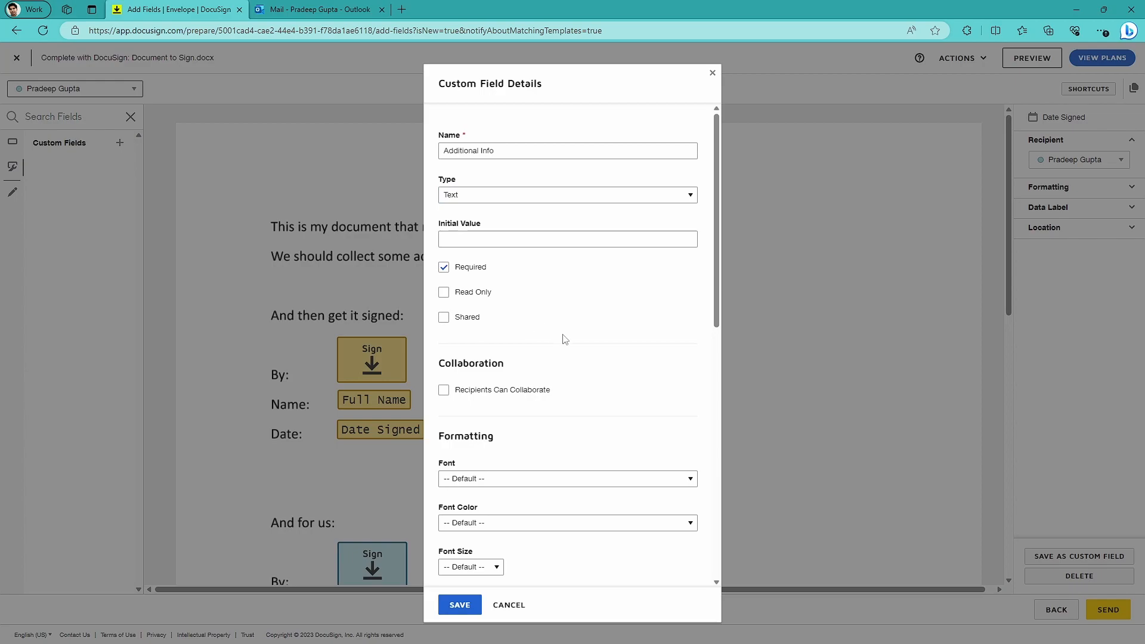
pyautogui.scroll(-5, 603, 385)
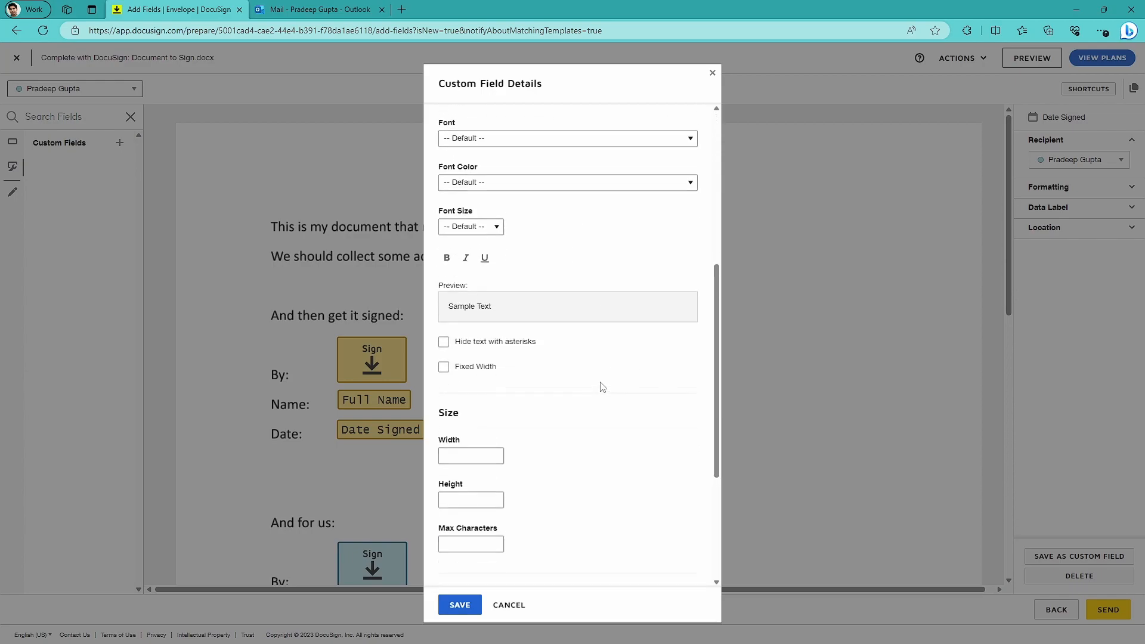
pyautogui.scroll(1, 617, 383)
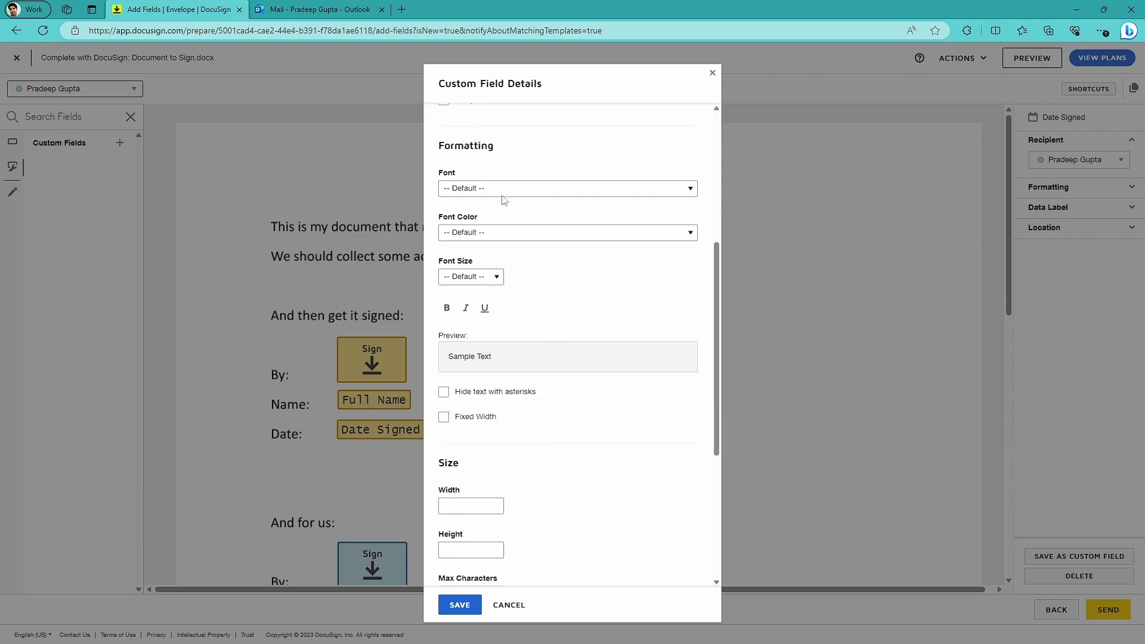
pyautogui.click(460, 605)
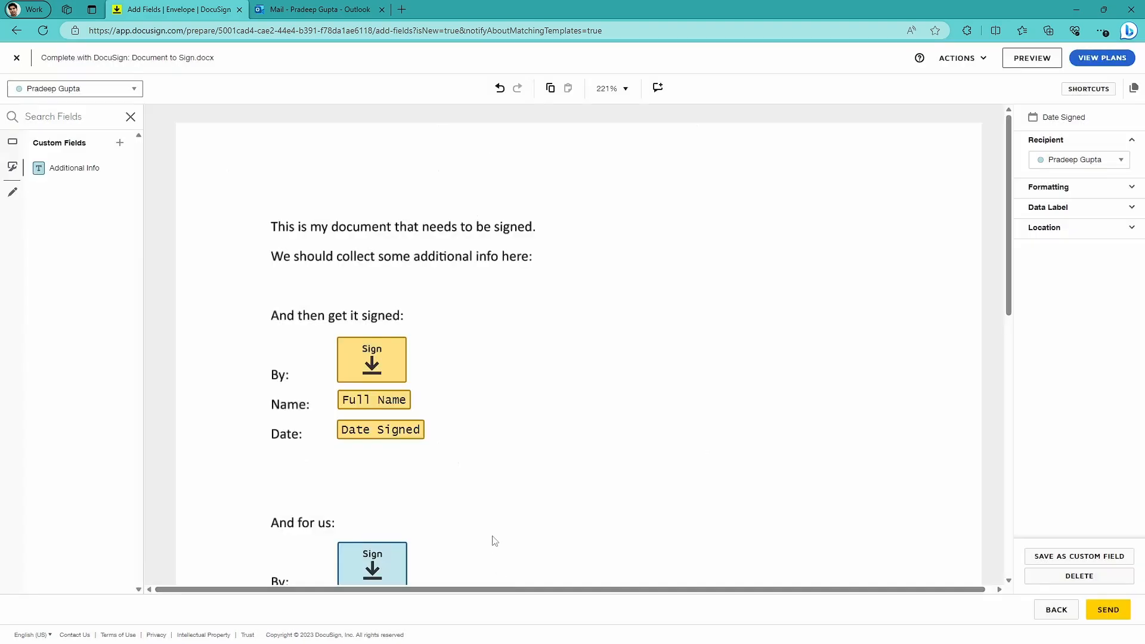
# Place the Additional Info field after "We should collect some additional info here:", enlarge it, and assign it to the first recipient.
pyautogui.moveTo(70, 172); pyautogui.dragTo(586, 242)
pyautogui.moveTo(651, 265); pyautogui.dragTo(894, 302)
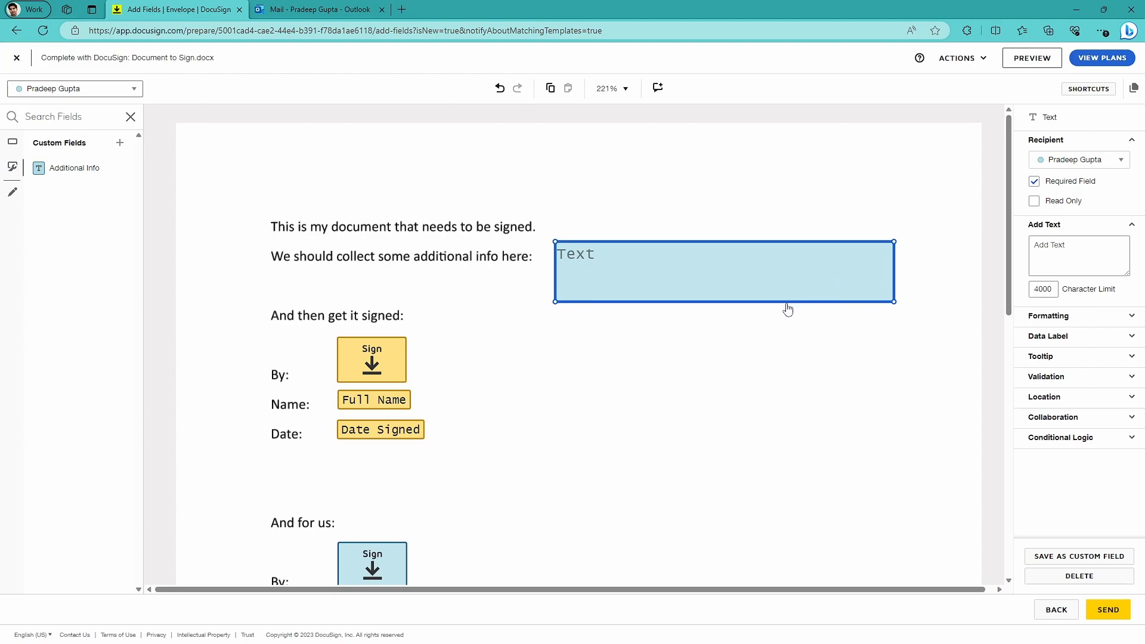
pyautogui.click(1105, 160)
pyautogui.click(1092, 180)
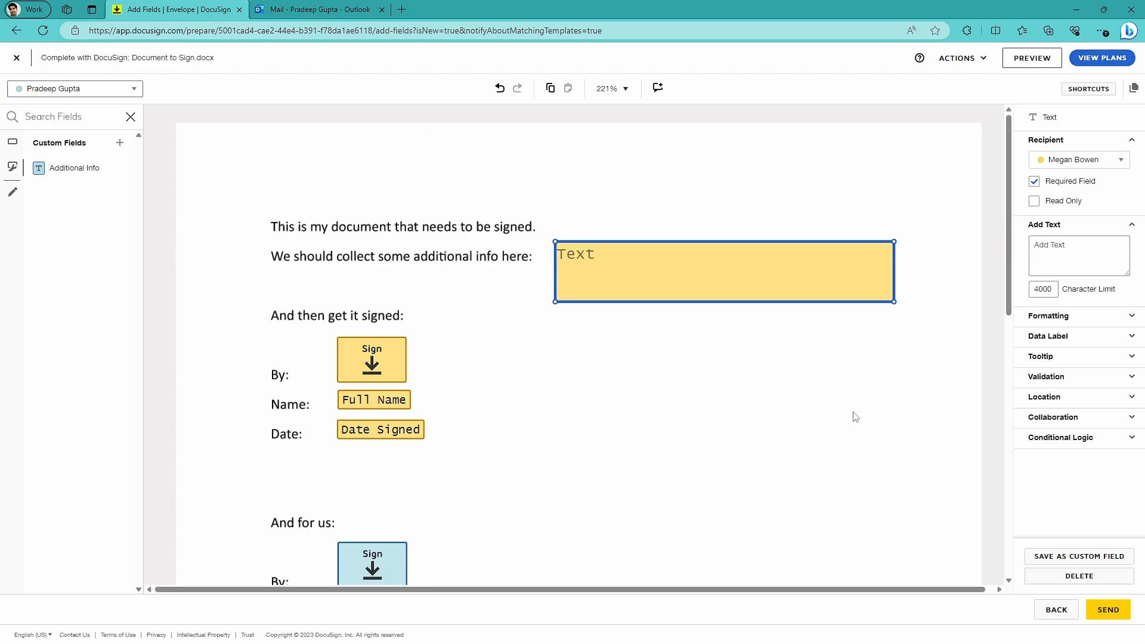
pyautogui.click(733, 476)
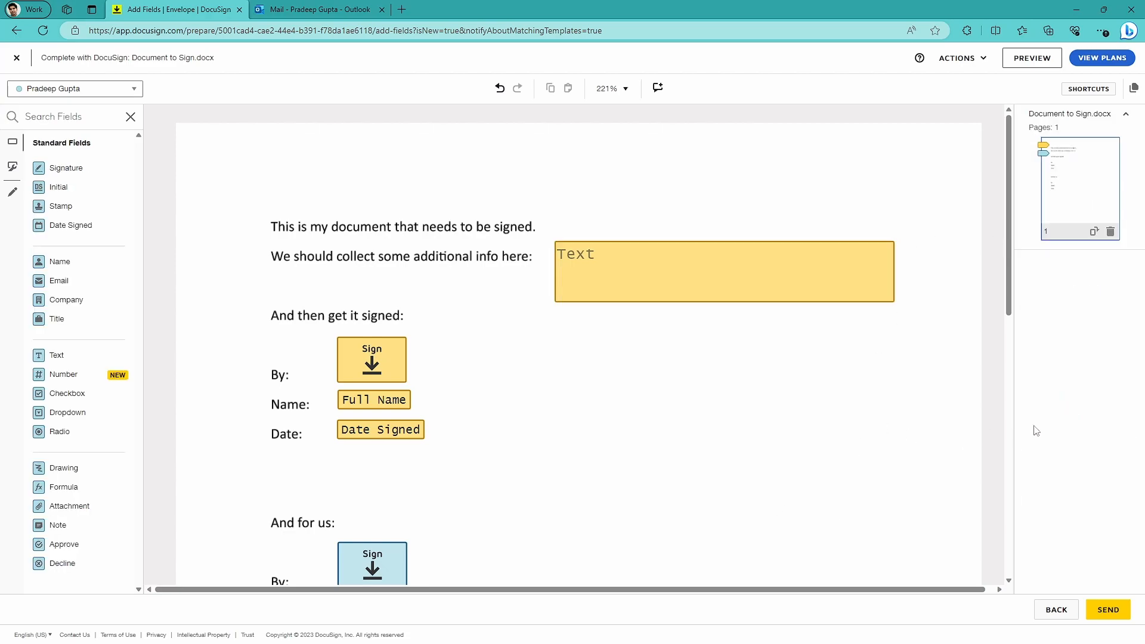
# Send the envelope for signing and open the list of envelopes waiting for others.
pyautogui.click(1109, 611)
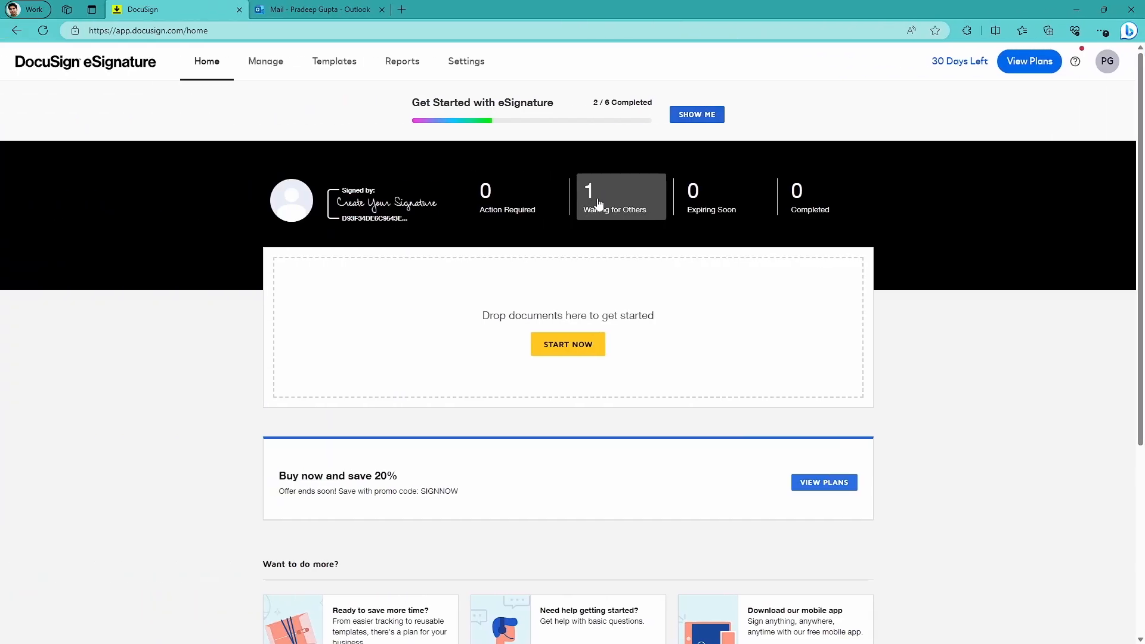
pyautogui.click(599, 204)
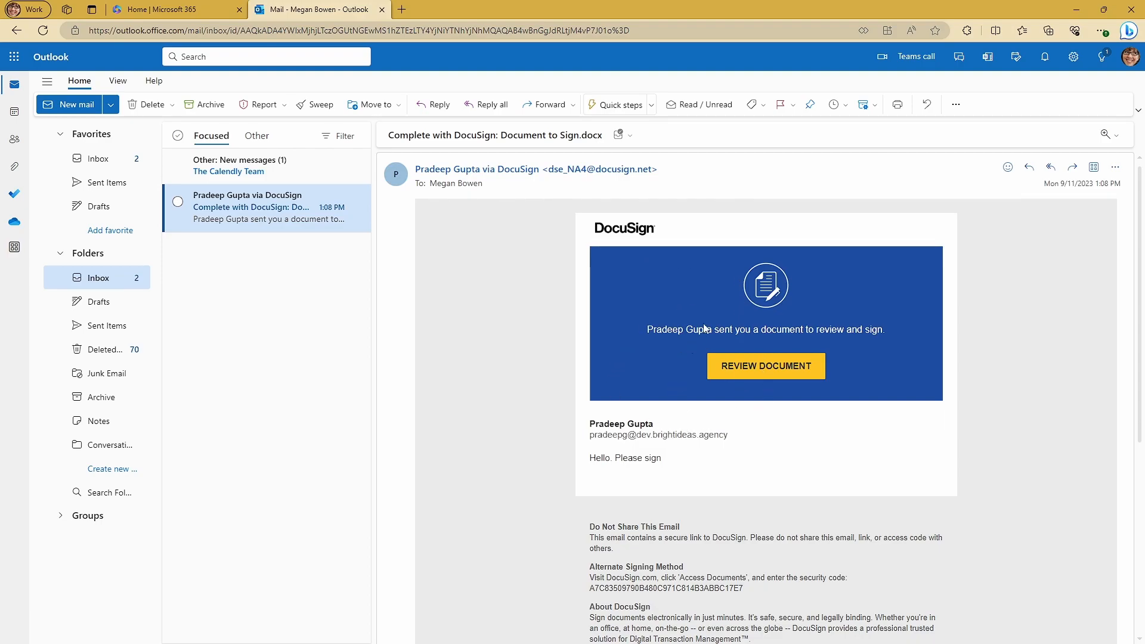
# Open the document from the first signer's DocuSign e-mail, continue to the signing view, and select the additional info field.
pyautogui.click(750, 368)
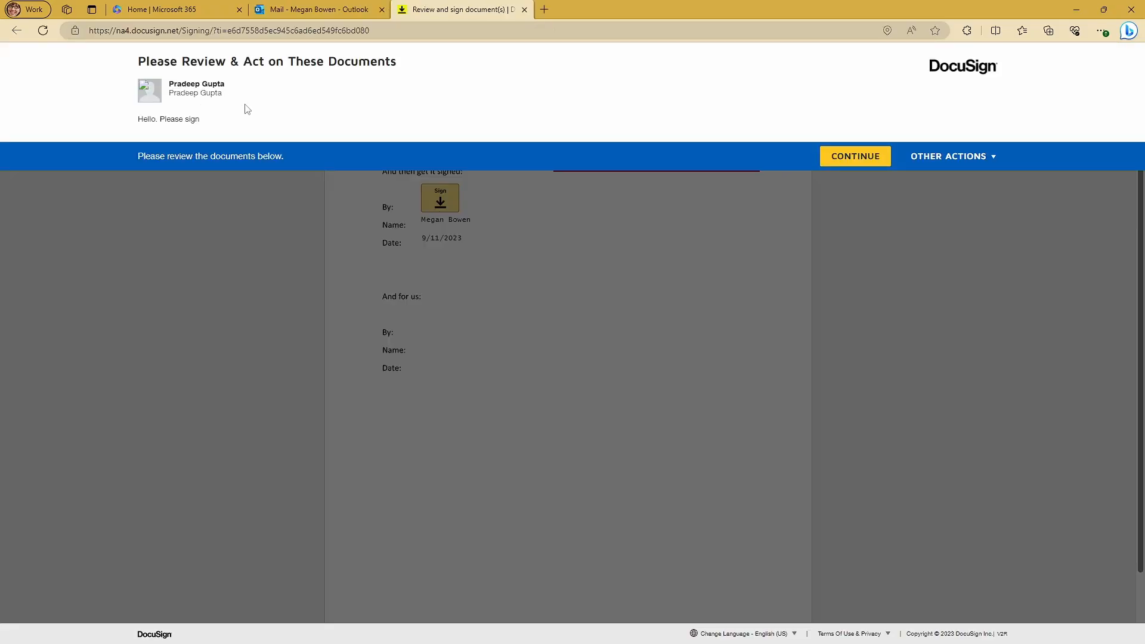
pyautogui.click(846, 164)
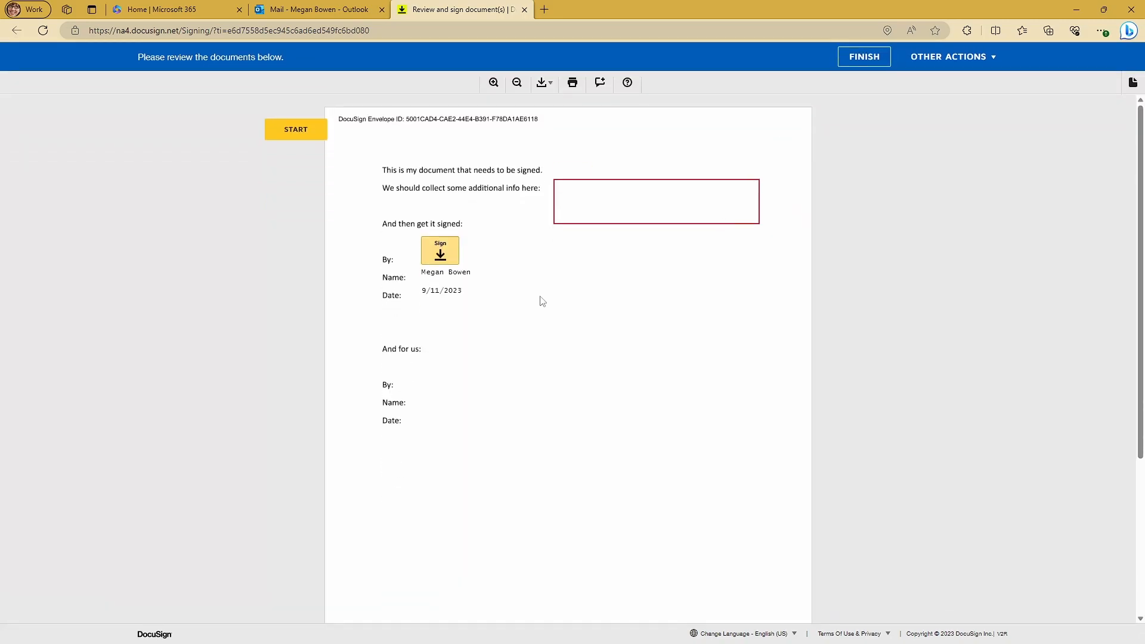
pyautogui.click(608, 219)
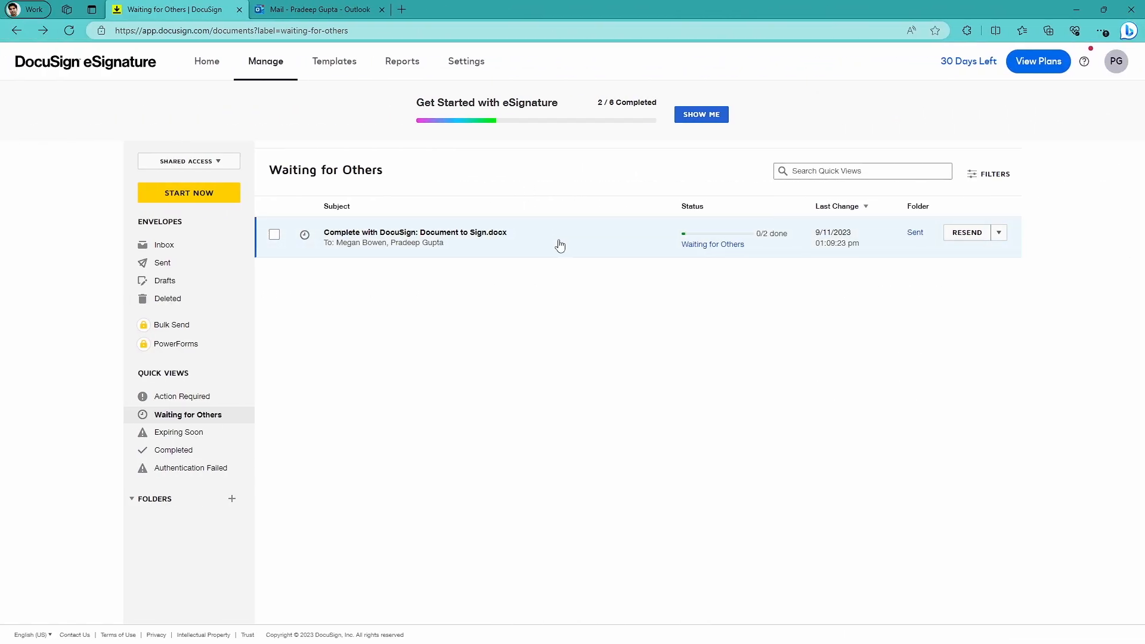
# In the sender's DocuSign account, open the details of the envelope waiting for others.
pyautogui.click(559, 245)
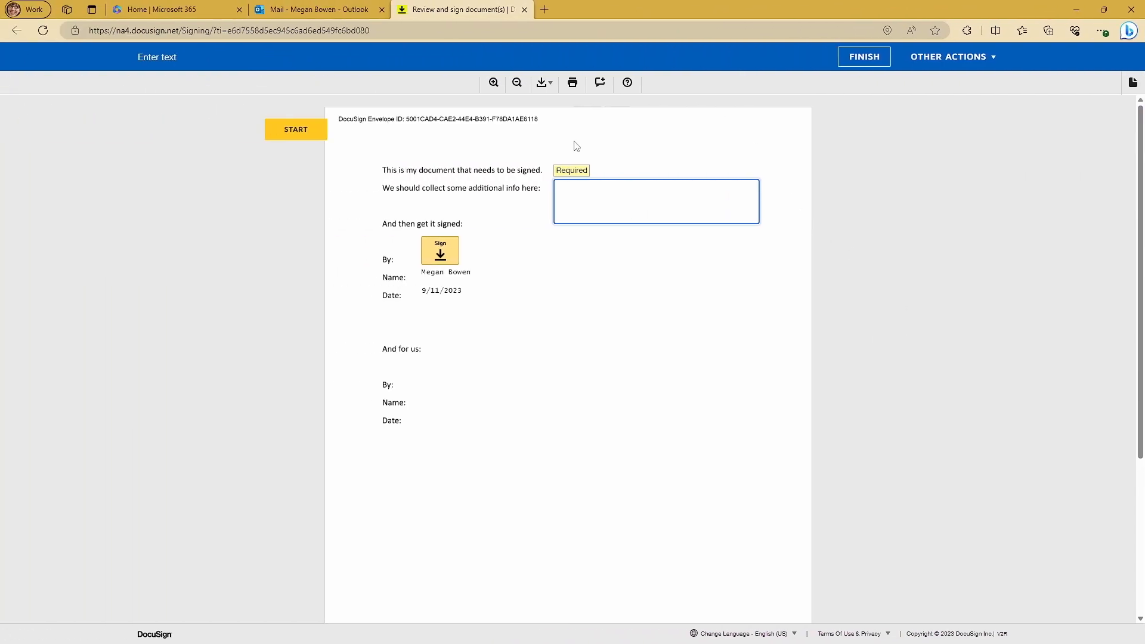
# Sign as the first recipient with the default signature style, enter "Hello world!" as the additional info, and finish the document.
pyautogui.click(441, 250)
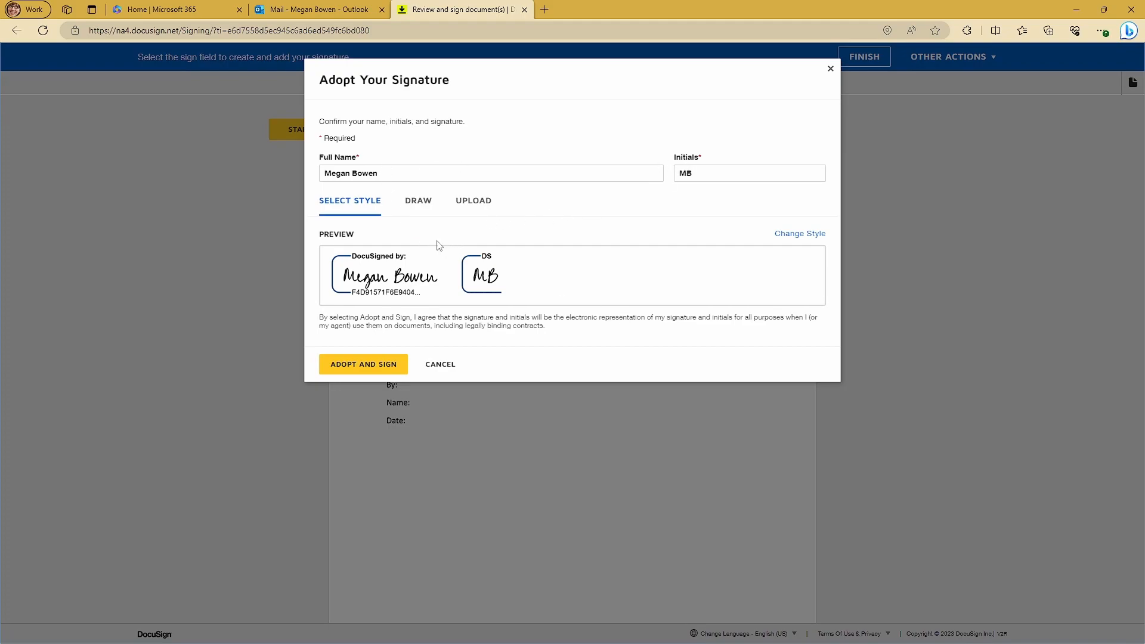
pyautogui.click(419, 206)
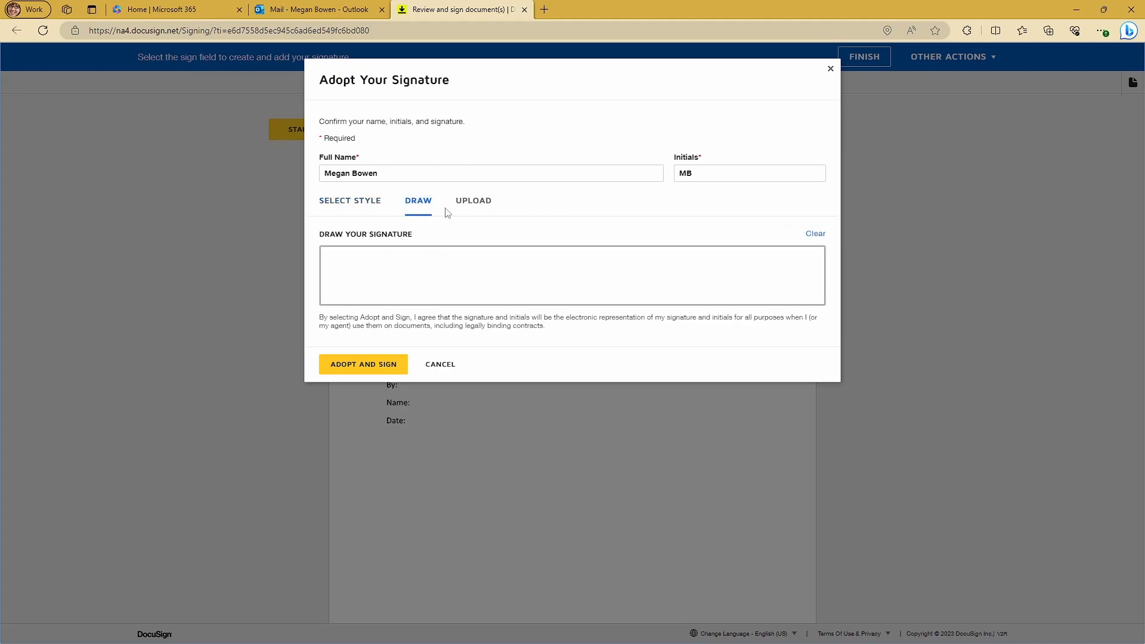
pyautogui.click(463, 208)
pyautogui.click(346, 206)
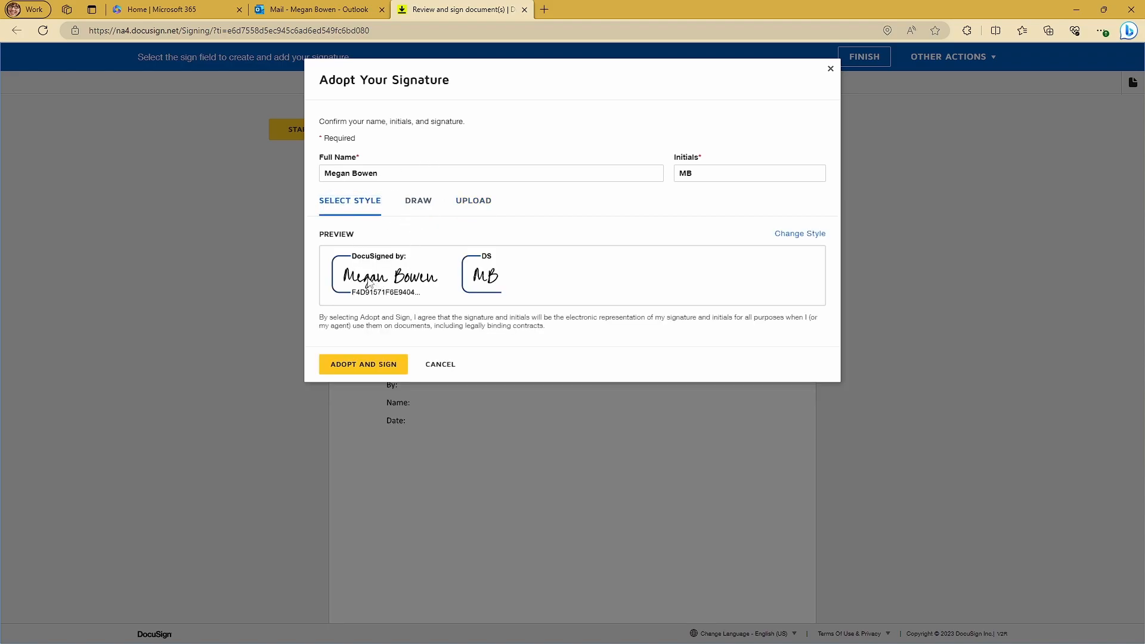
pyautogui.click(351, 368)
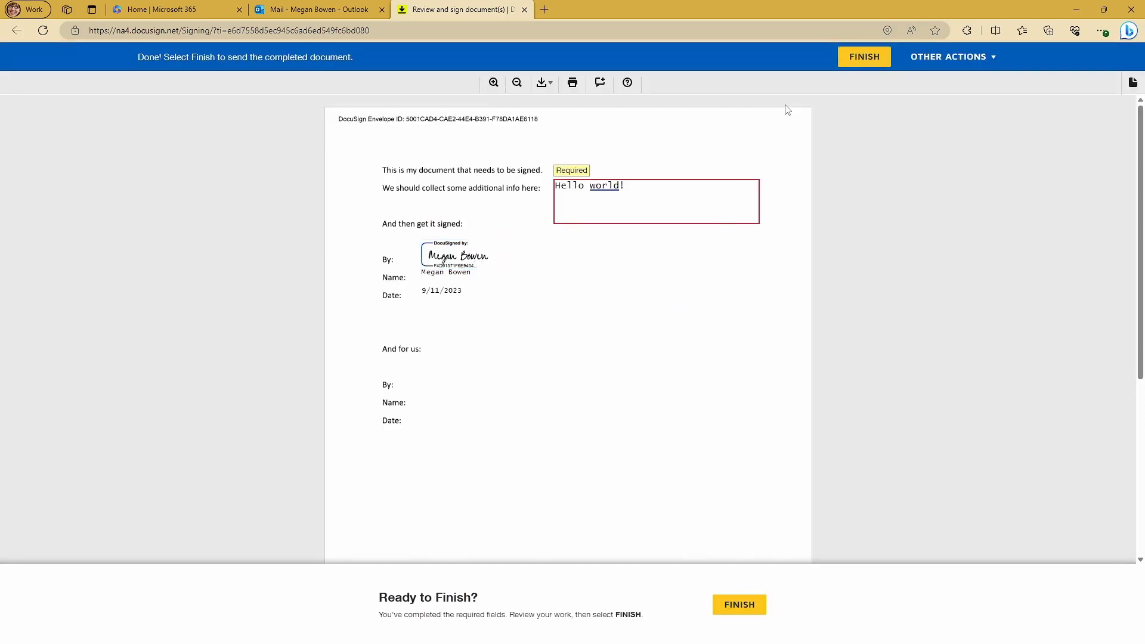
pyautogui.click(859, 58)
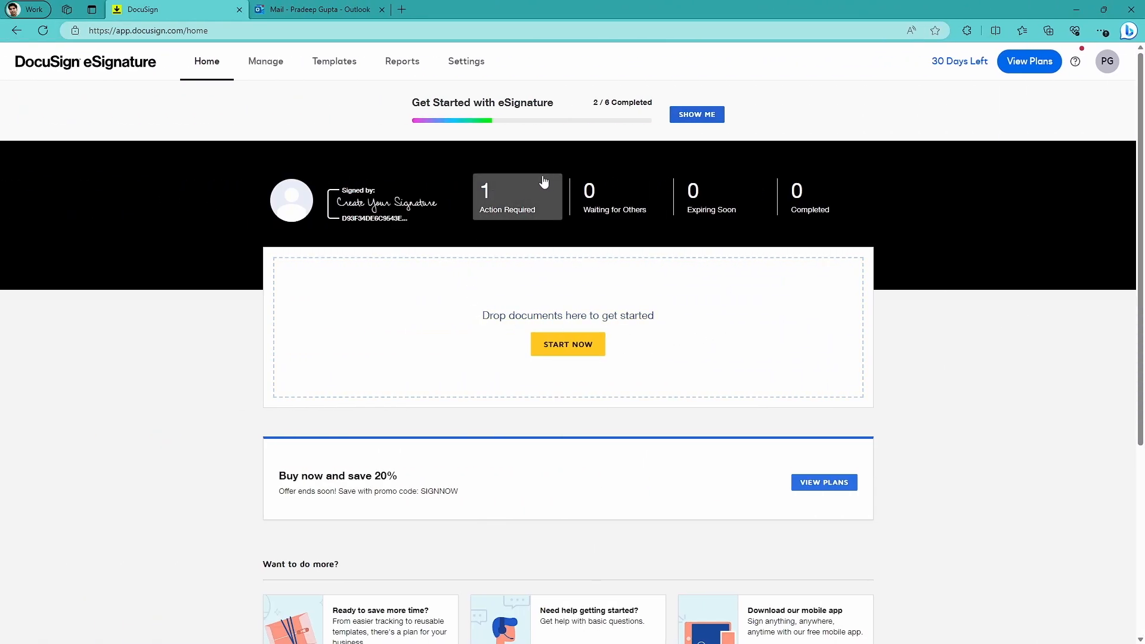
# Open the envelope that requires action in the sender's account, adopt the signature as second recipient, and finish signing.
pyautogui.click(495, 203)
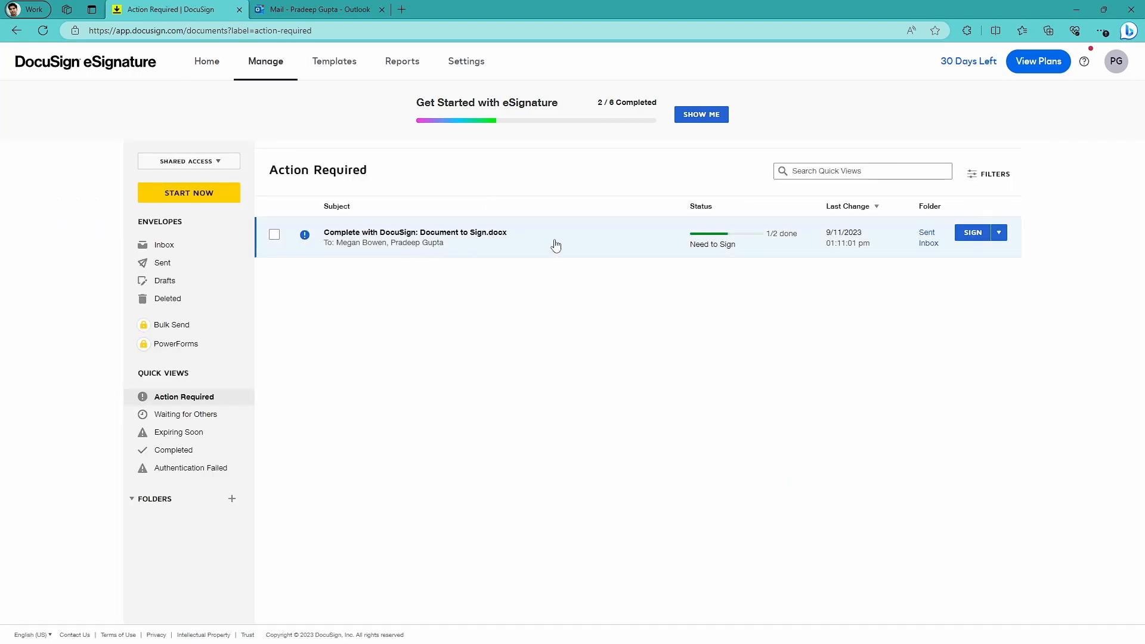
pyautogui.click(600, 244)
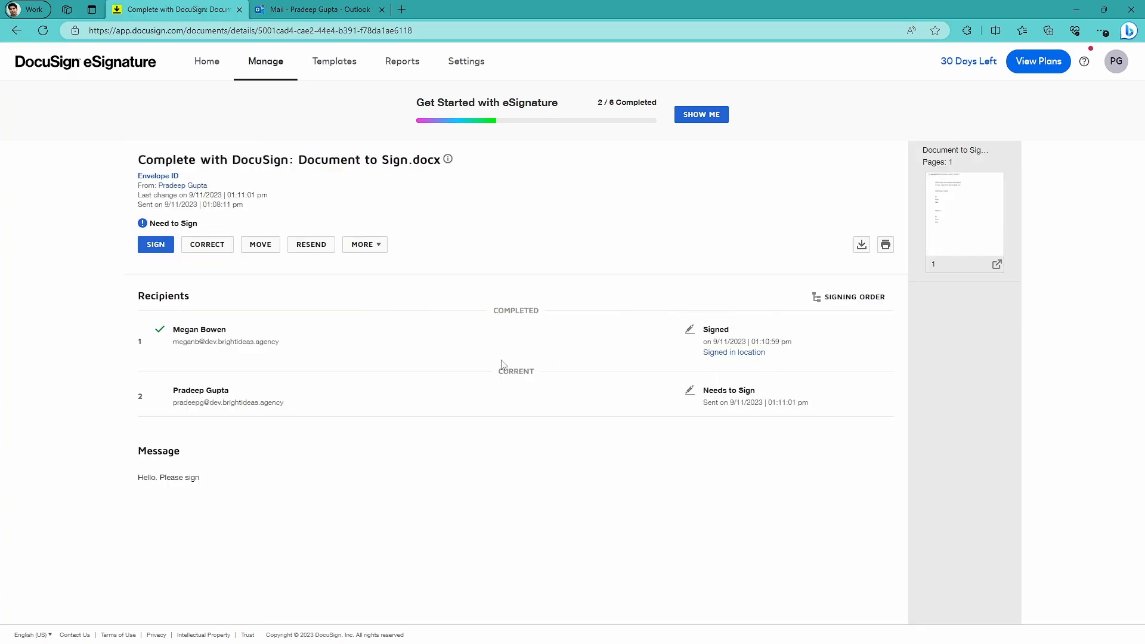
pyautogui.click(154, 246)
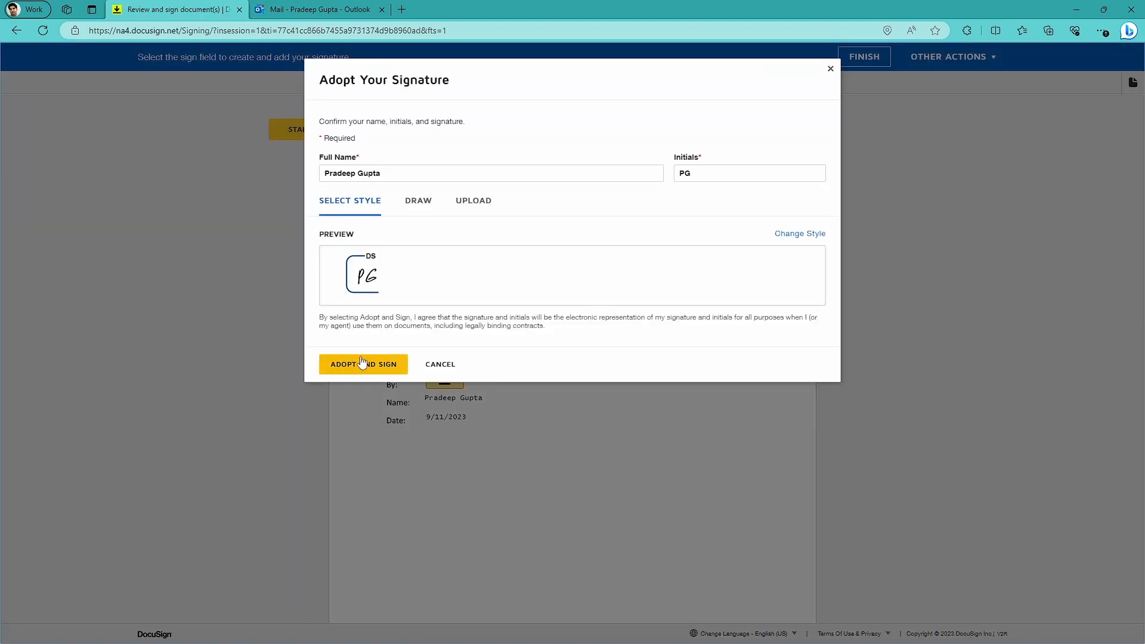
pyautogui.click(362, 364)
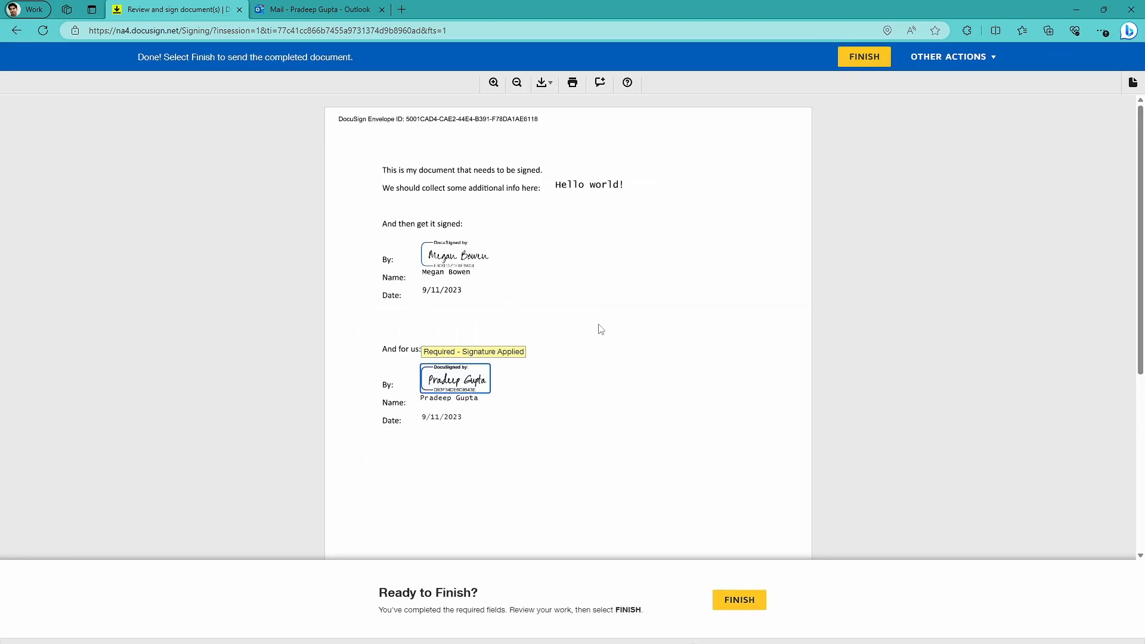
pyautogui.click(740, 602)
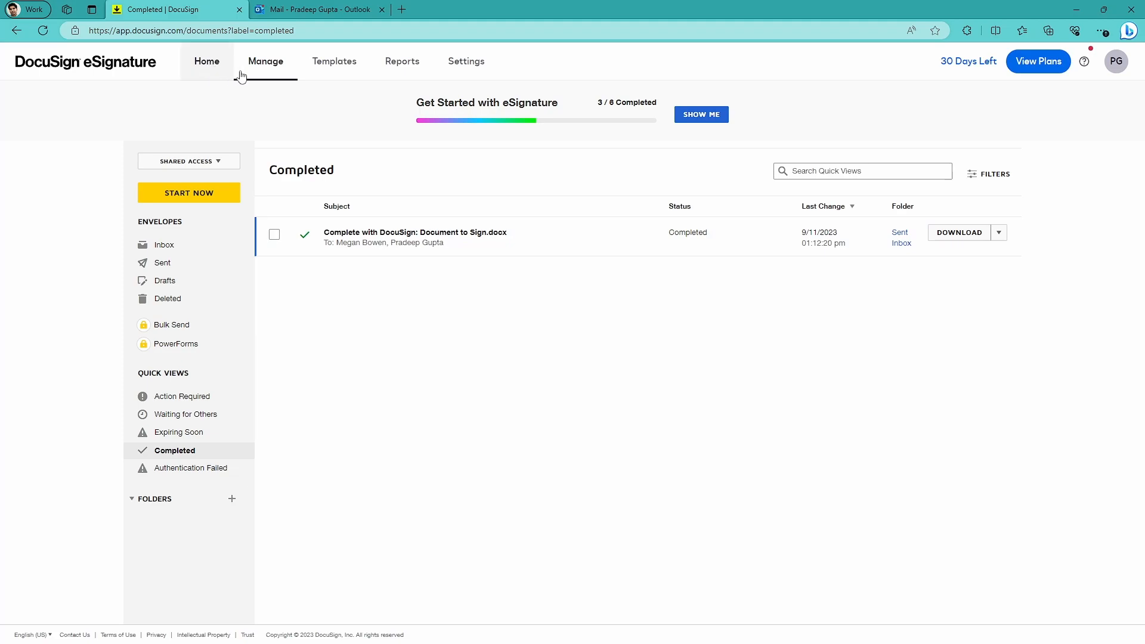
# Start saving the recent envelope as a template and fill in Signer 2's name and e-mail from the suggested contact.
pyautogui.click(325, 68)
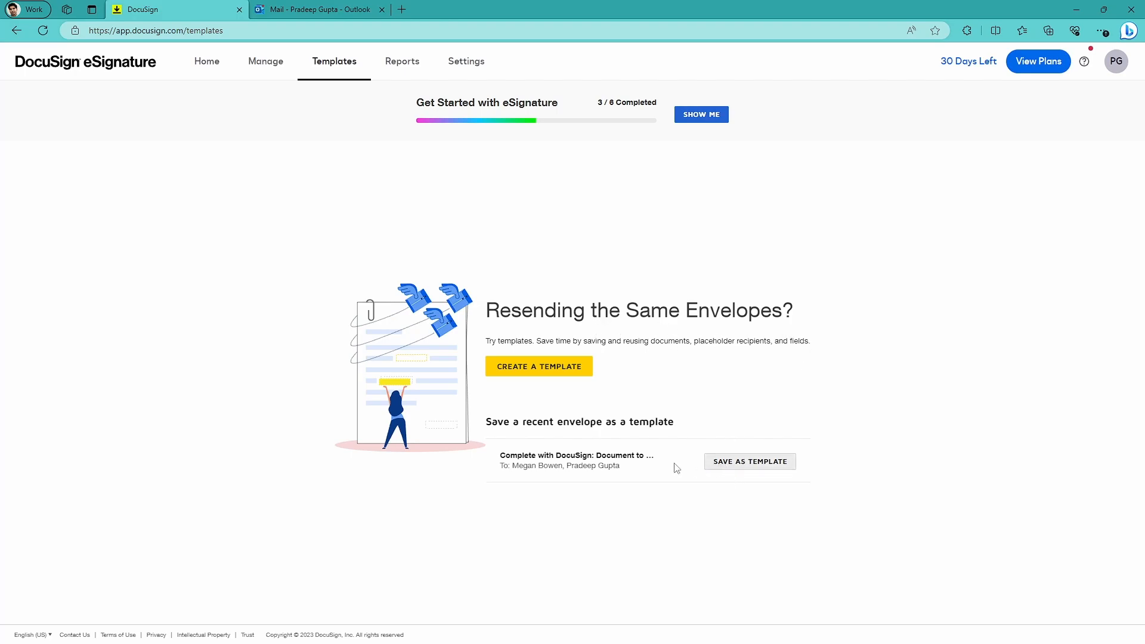
pyautogui.click(750, 469)
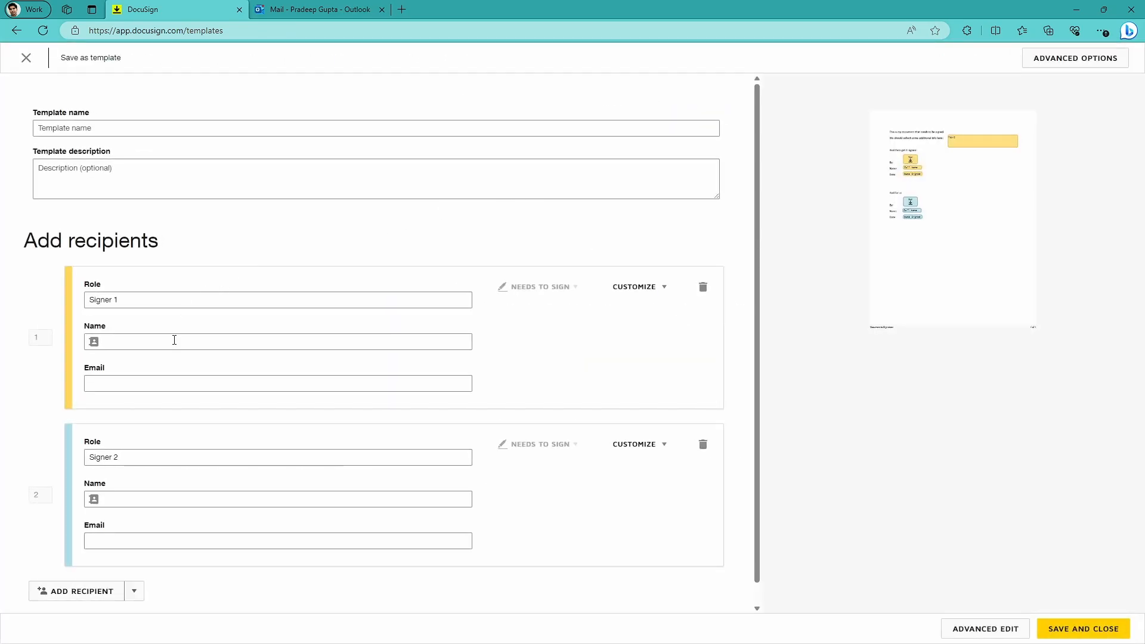
pyautogui.scroll(-1, 138, 368)
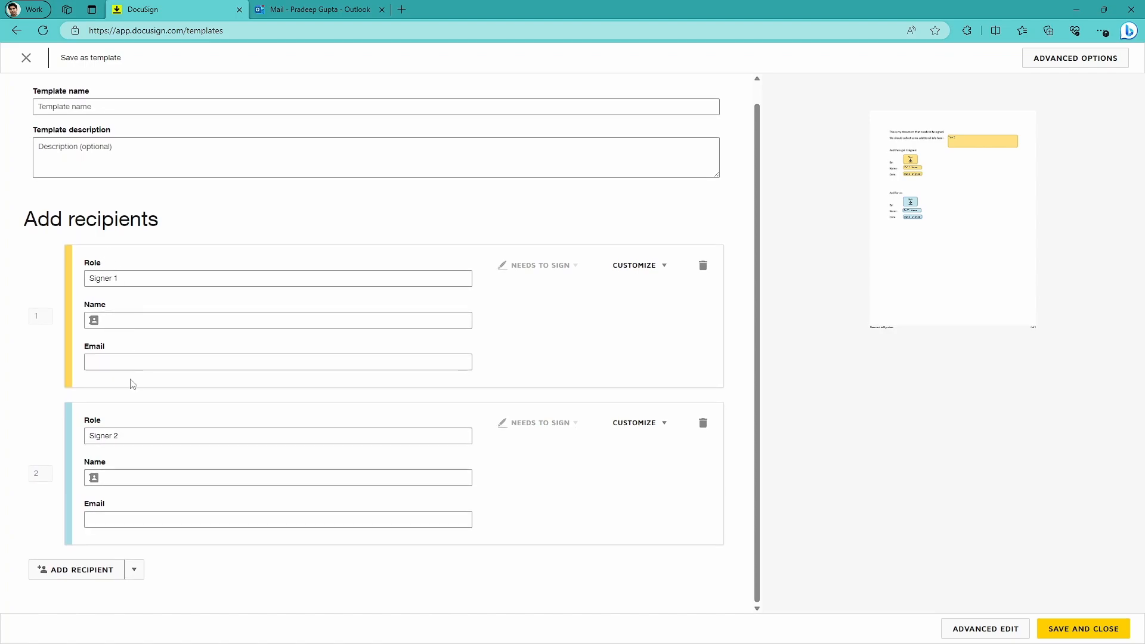
pyautogui.scroll(1, 136, 400)
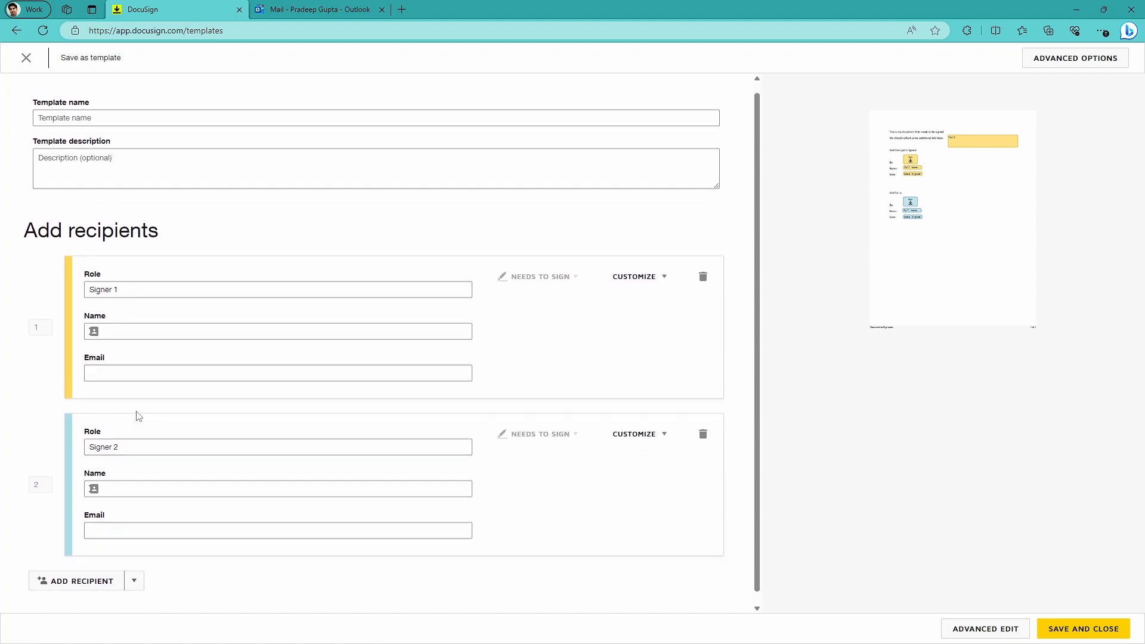
pyautogui.scroll(-1, 138, 416)
pyautogui.click(123, 434)
pyautogui.click(115, 483)
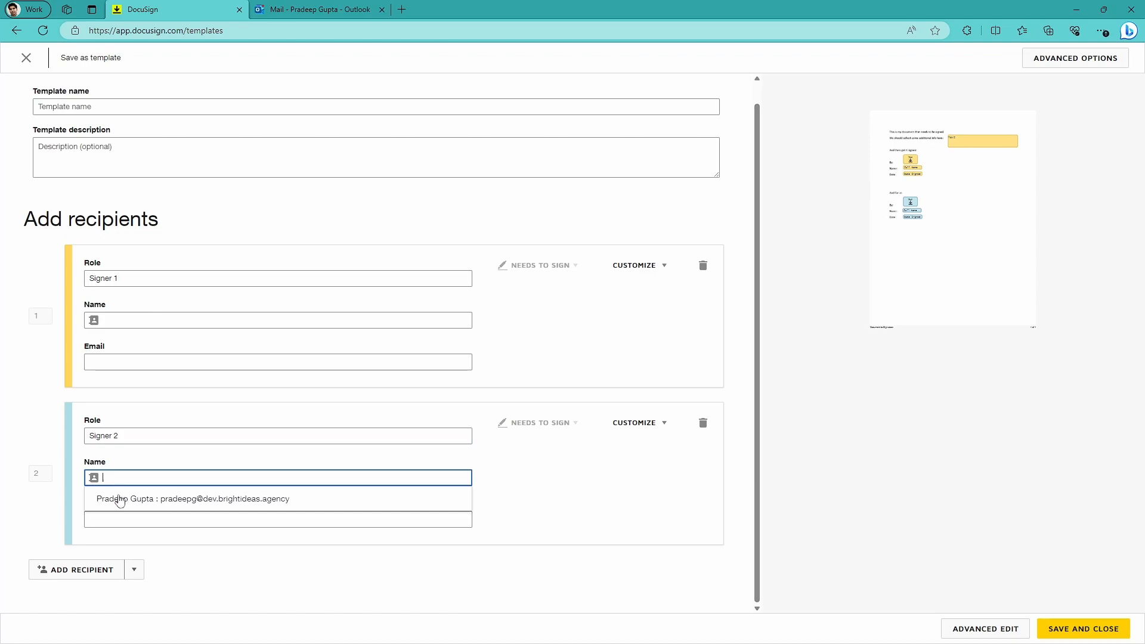
pyautogui.click(227, 517)
pyautogui.moveTo(148, 441); pyautogui.dragTo(62, 435)
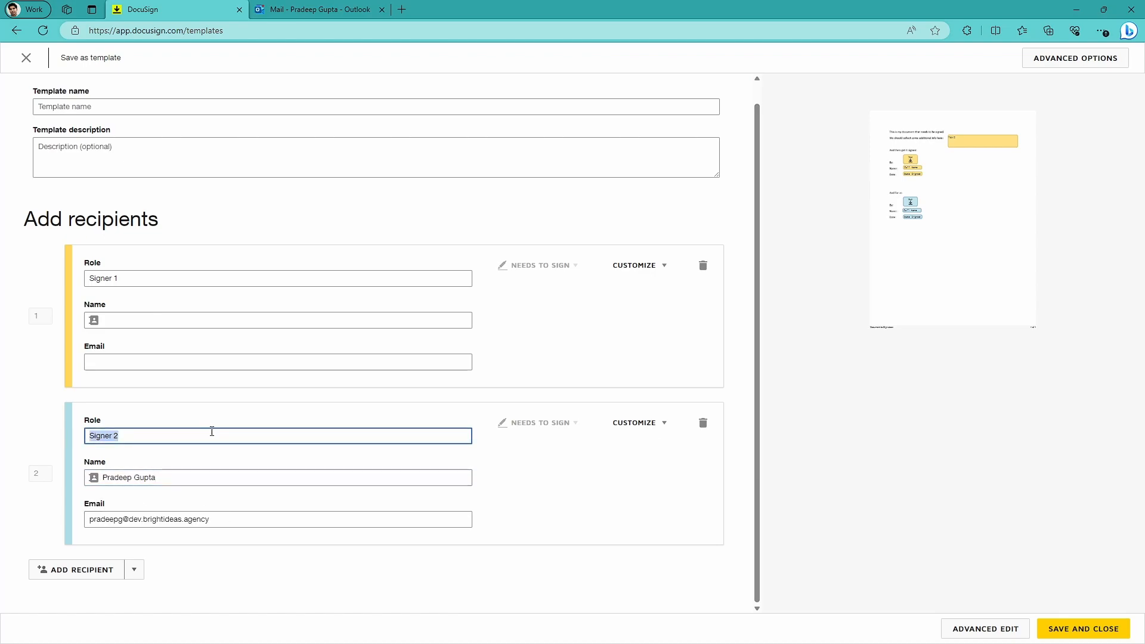
pyautogui.click(542, 498)
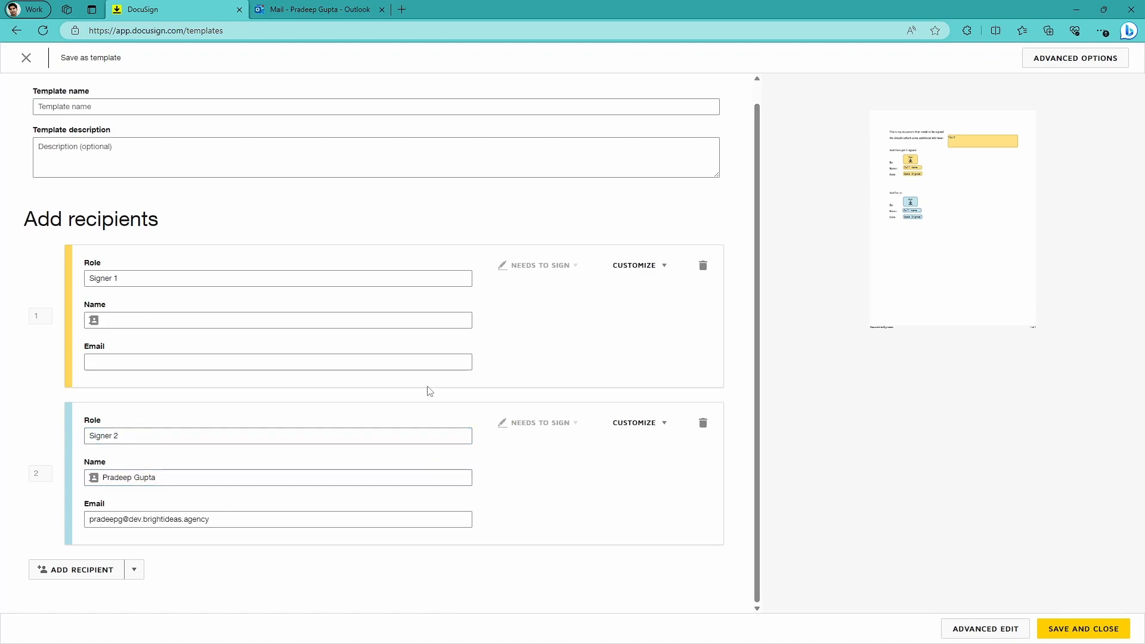
# Name the template "My template", then save and close it.
pyautogui.scroll(1, 113, 342)
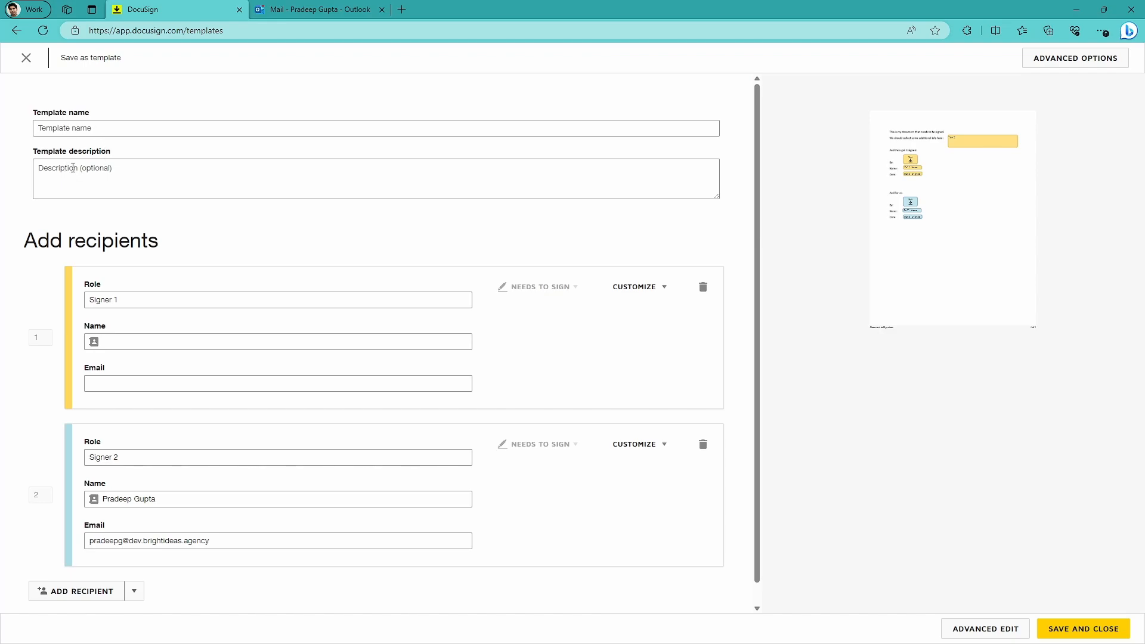
pyautogui.click(93, 130)
pyautogui.write('My template')
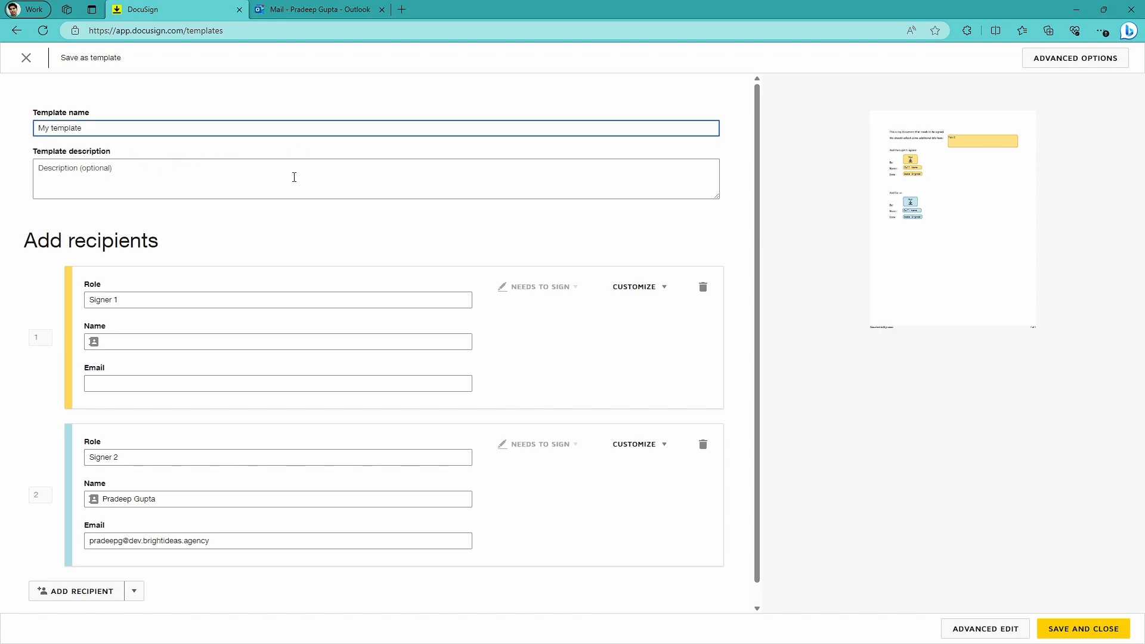
pyautogui.click(1069, 634)
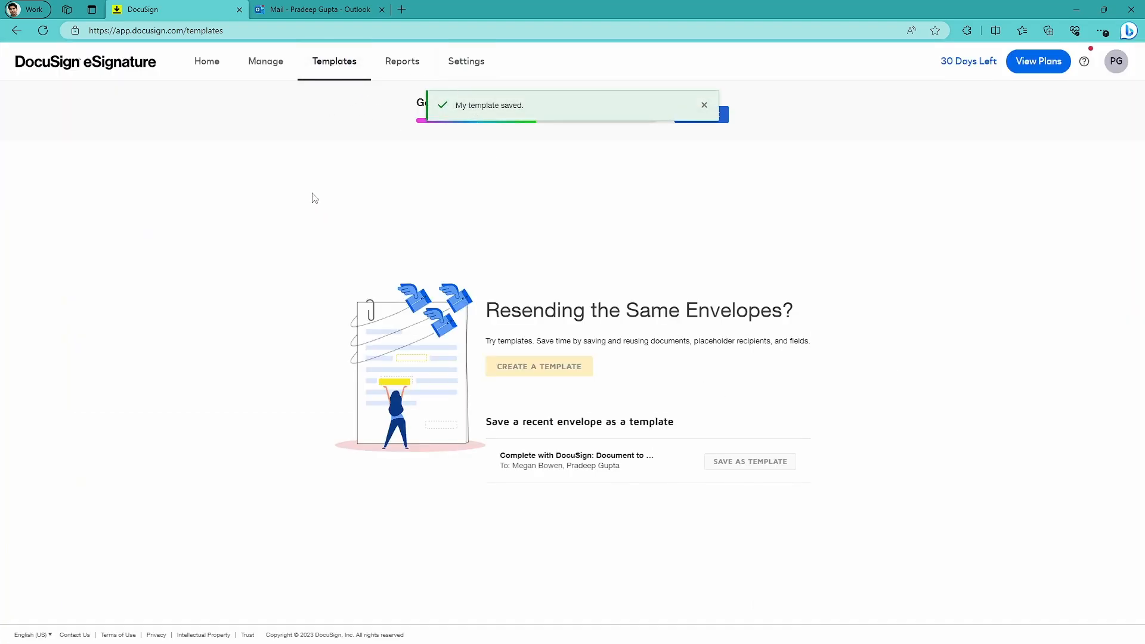
# Start a new envelope from "My template" and open the name entry for Signer 1.
pyautogui.click(332, 69)
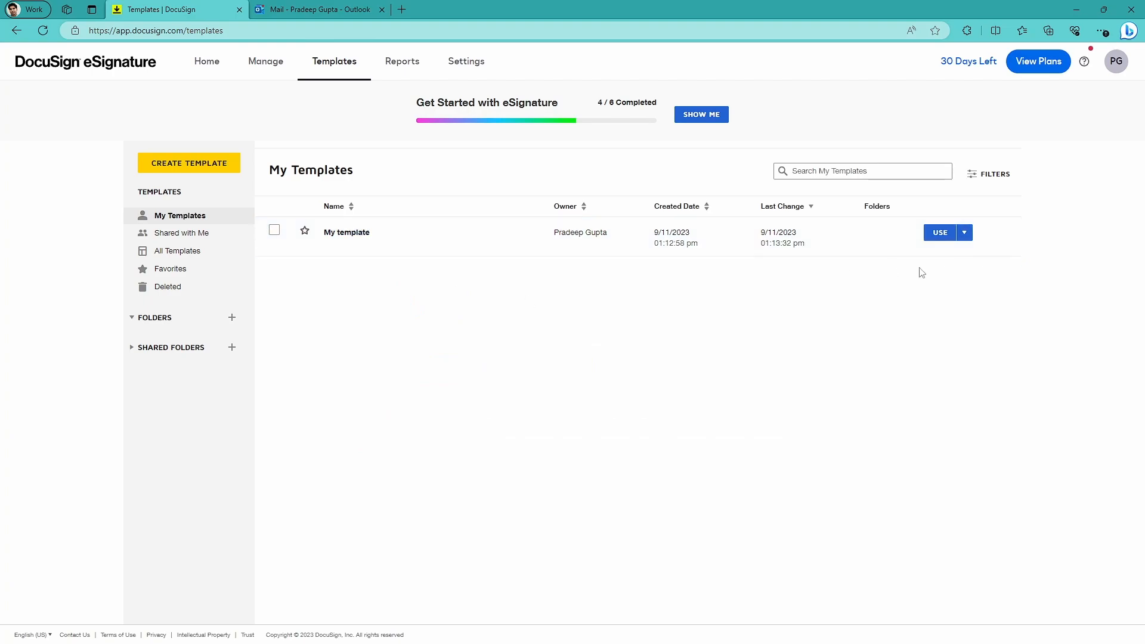
pyautogui.click(939, 234)
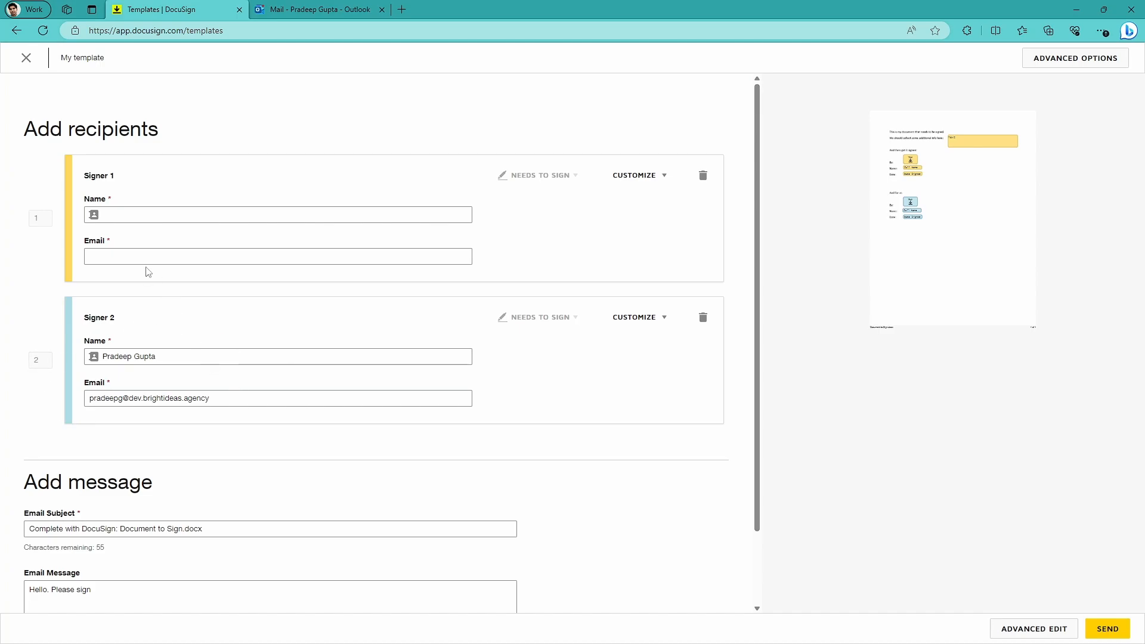
pyautogui.click(124, 215)
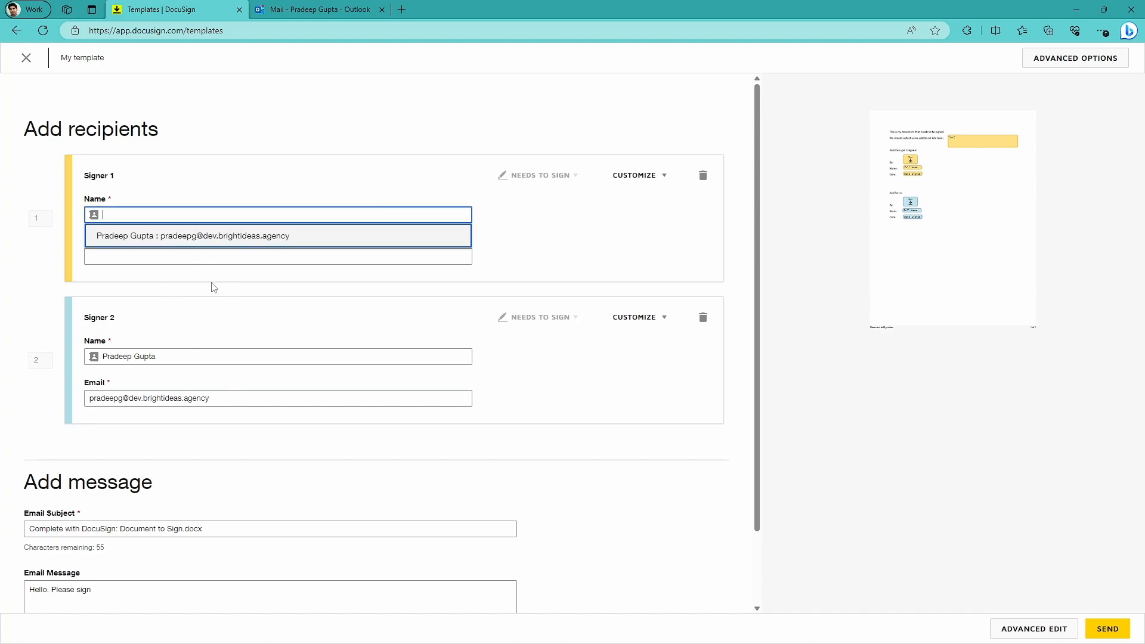
pyautogui.click(213, 288)
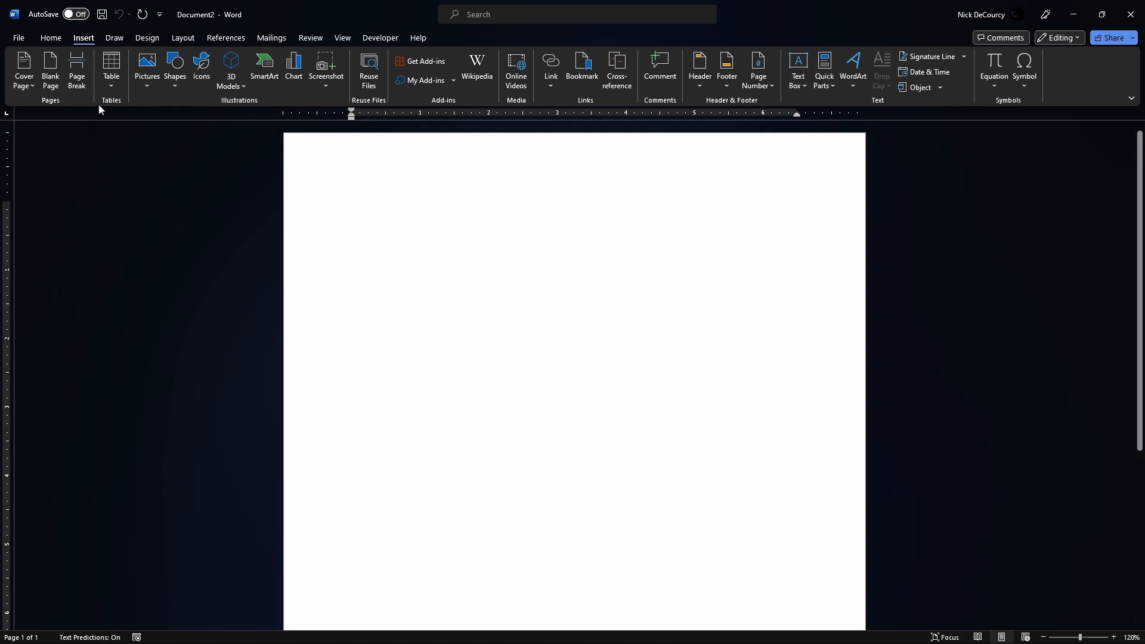
# Switch to Word, search the Office Add-ins store for "docusign", and add DocuSign for Word.
pyautogui.click(425, 63)
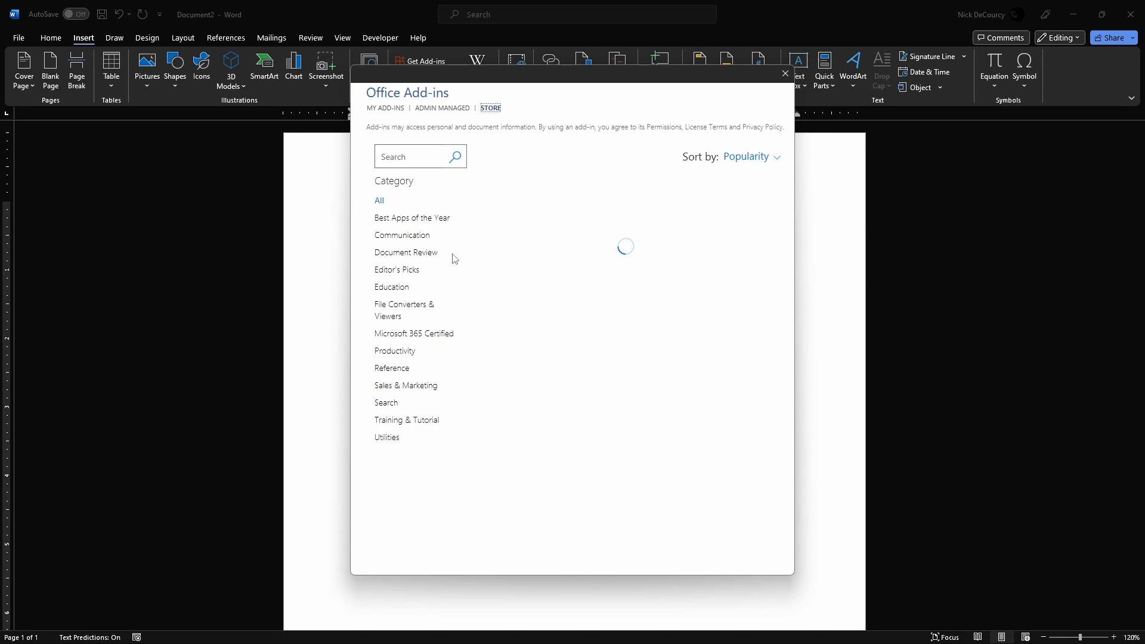
pyautogui.click(393, 158)
pyautogui.write('docusign')
pyautogui.press('Return')
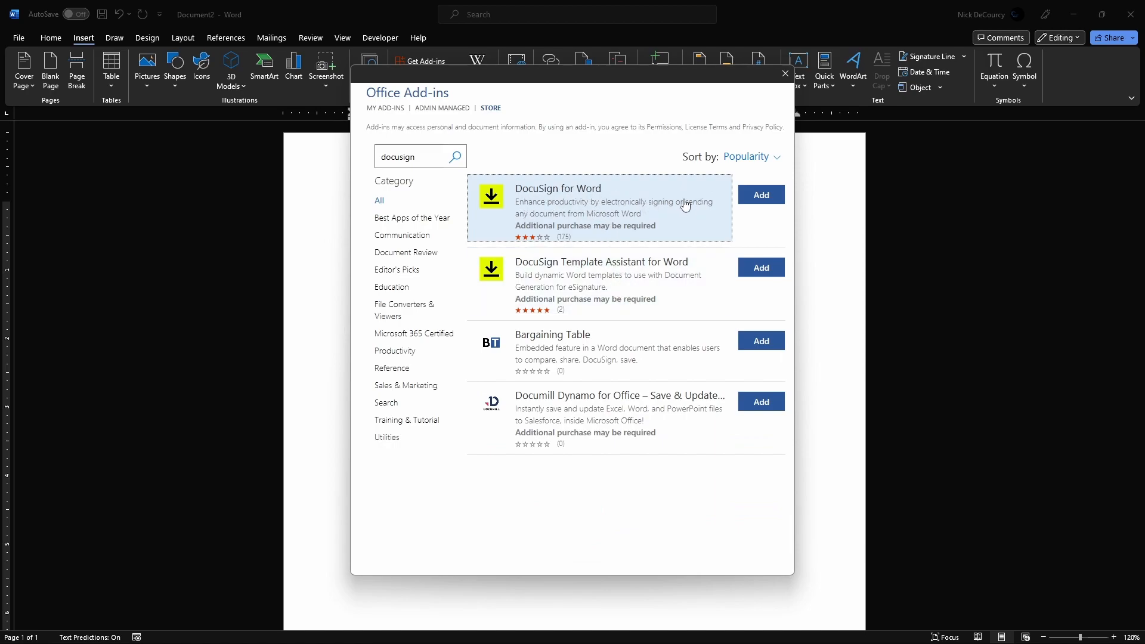
pyautogui.click(757, 204)
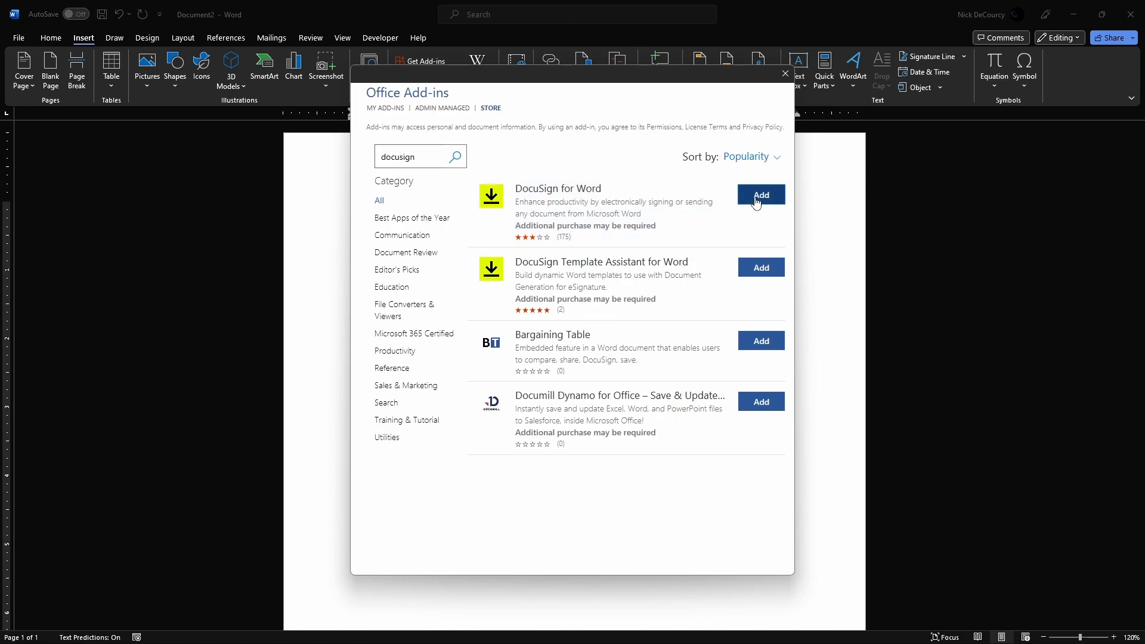
pyautogui.click(437, 358)
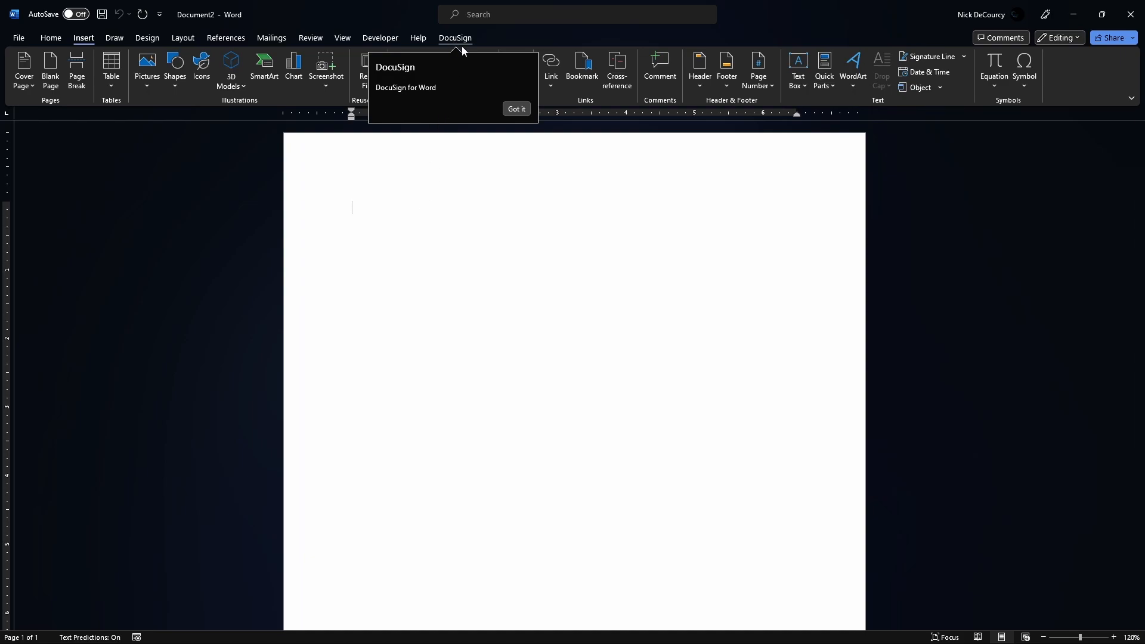
# Open the DocuSign add-in's Request Signatures feature and allow the add-in to access the file contents.
pyautogui.click(455, 39)
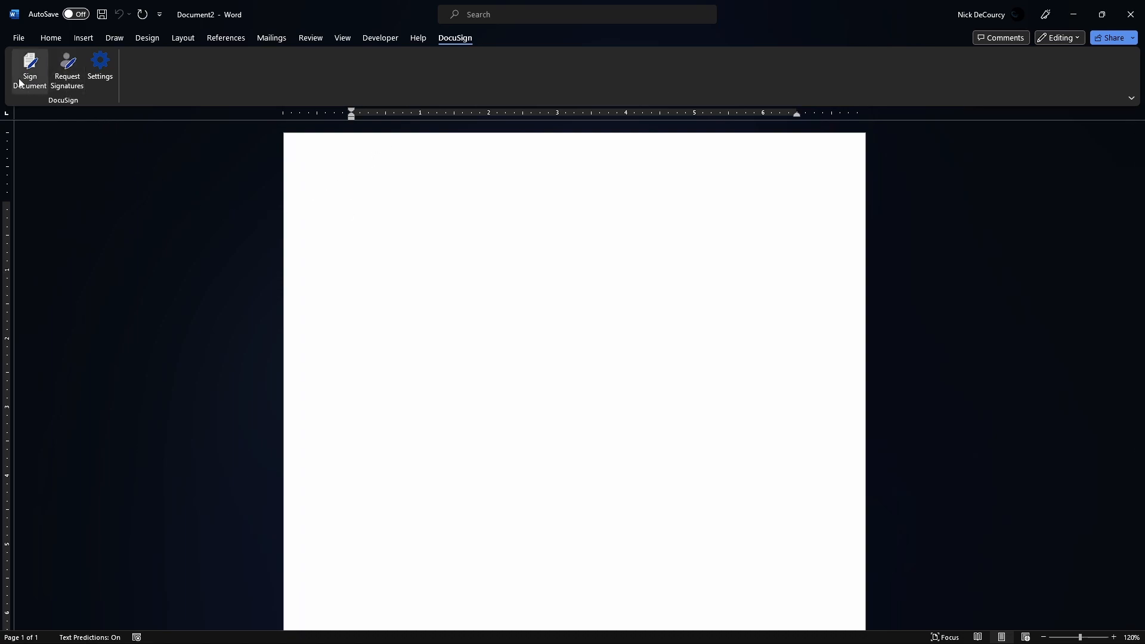
pyautogui.click(98, 77)
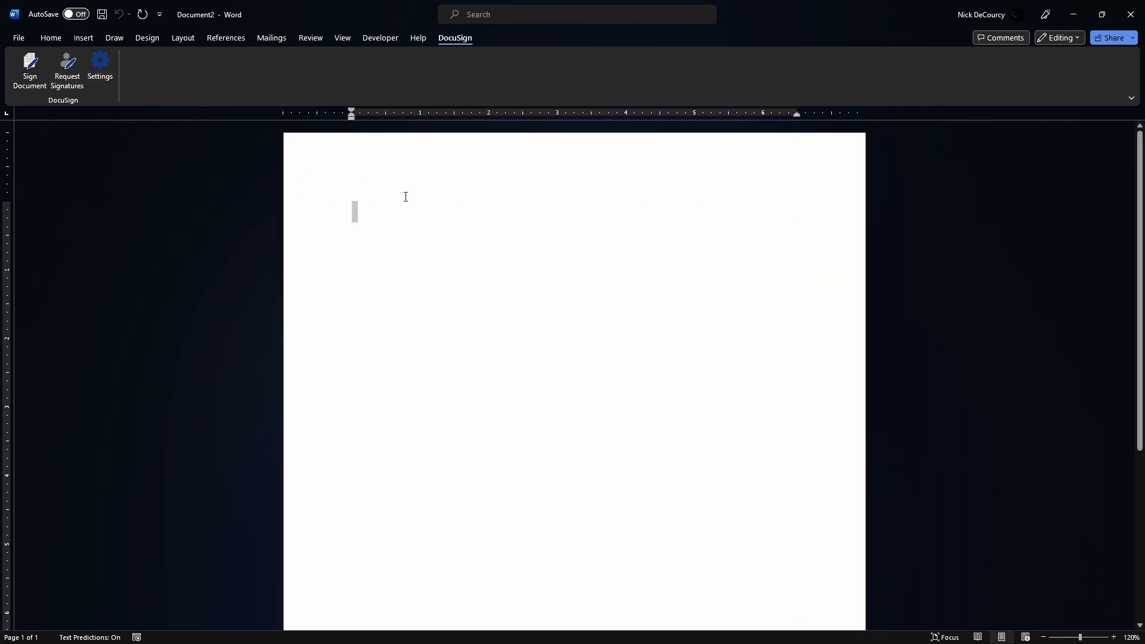
pyautogui.click(350, 195)
pyautogui.click(67, 80)
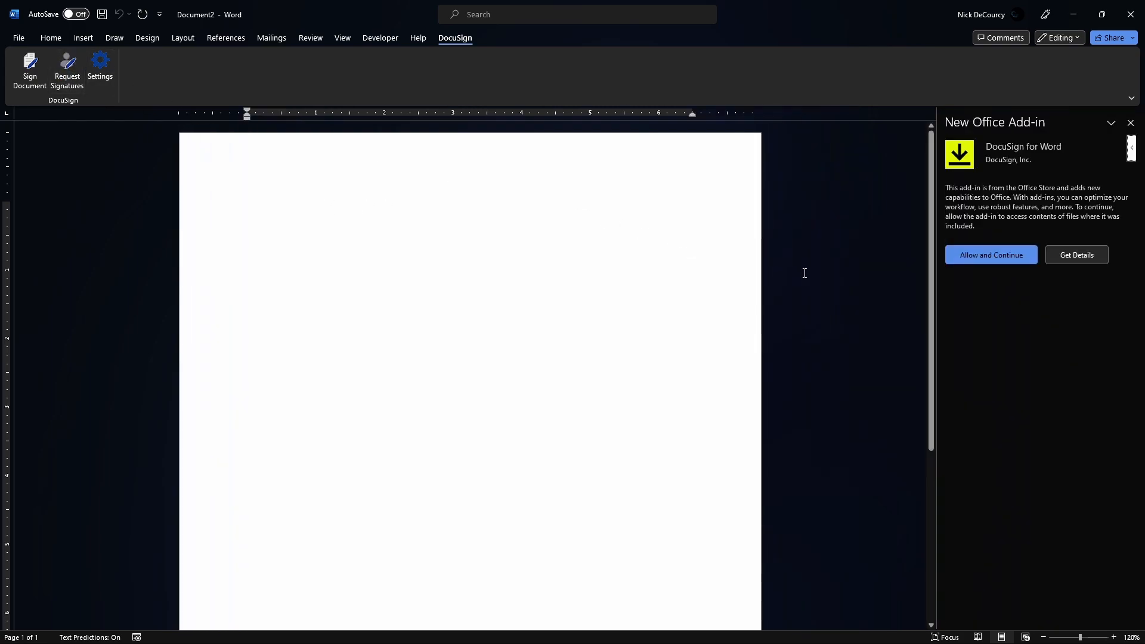
pyautogui.click(992, 258)
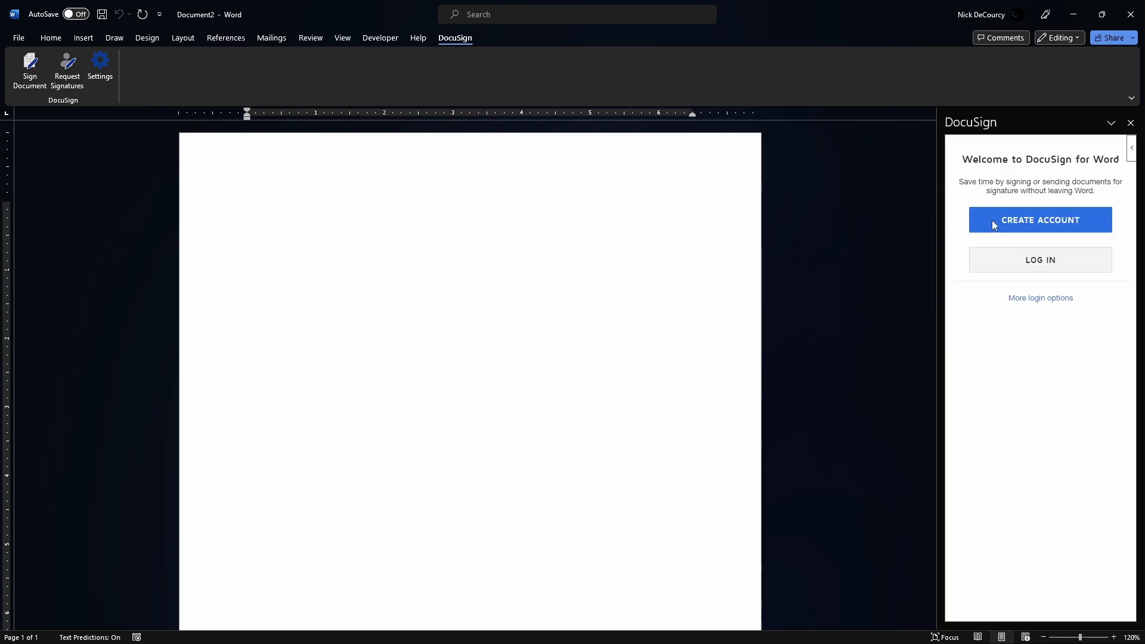
# Log in to DocuSign from the Word add-in and review the envelope preparation window for Document.docx.
pyautogui.click(1026, 261)
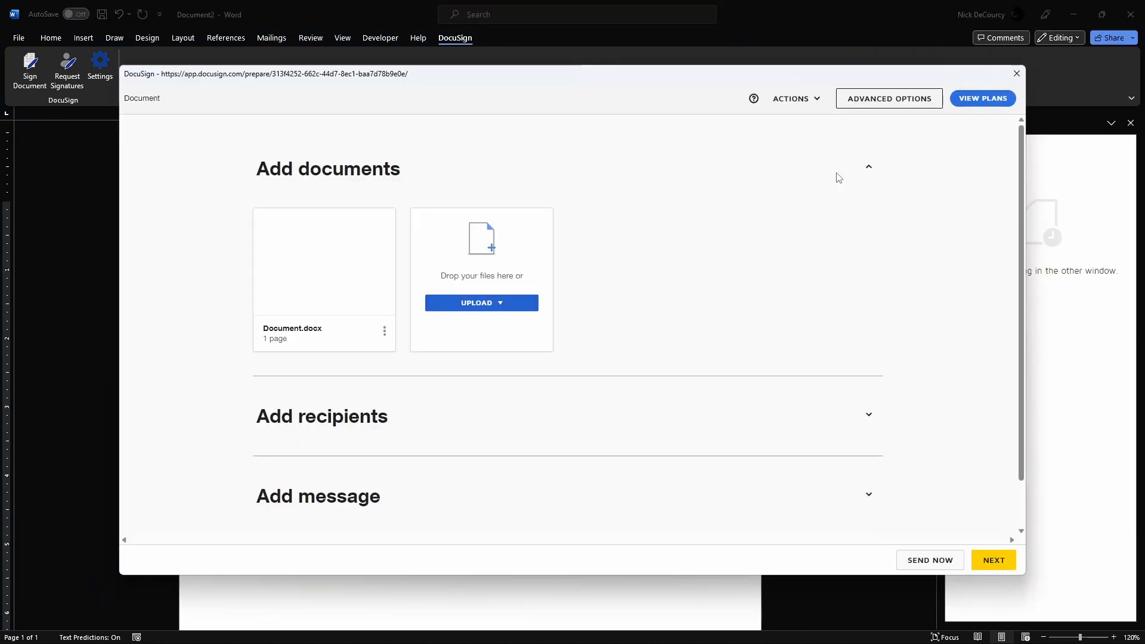
pyautogui.moveTo(297, 263)
pyautogui.scroll(-1, 701, 278)
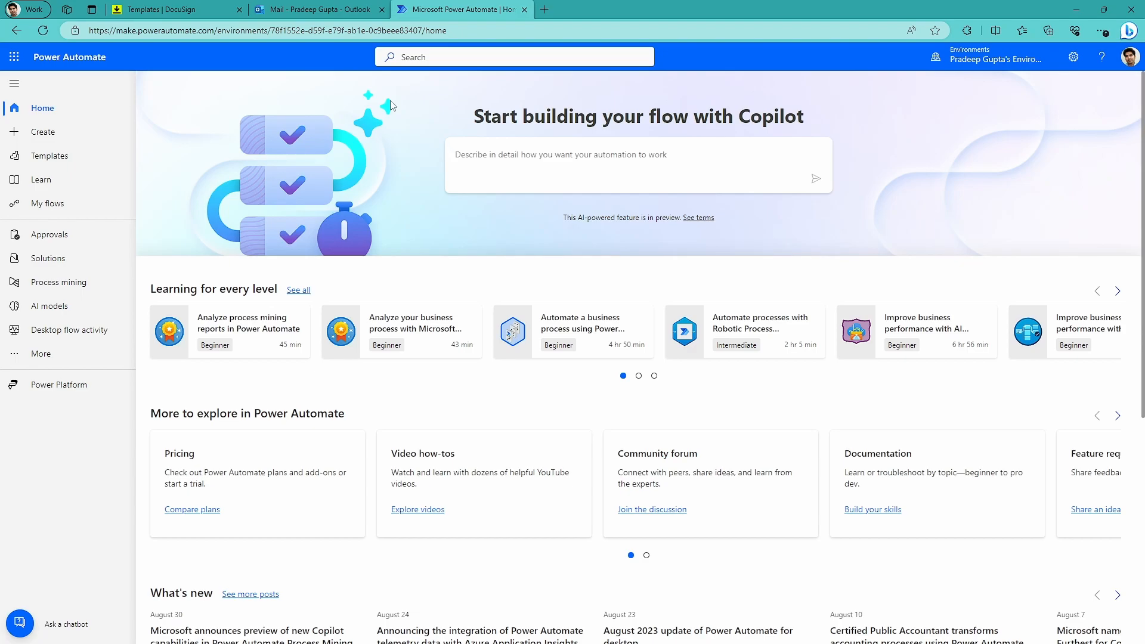
# In Power Automate, create an automated cloud flow from DocuSign Demo's "When an envelope status changes (Connect) (V3)" trigger and sign in to its connection.
pyautogui.click(51, 136)
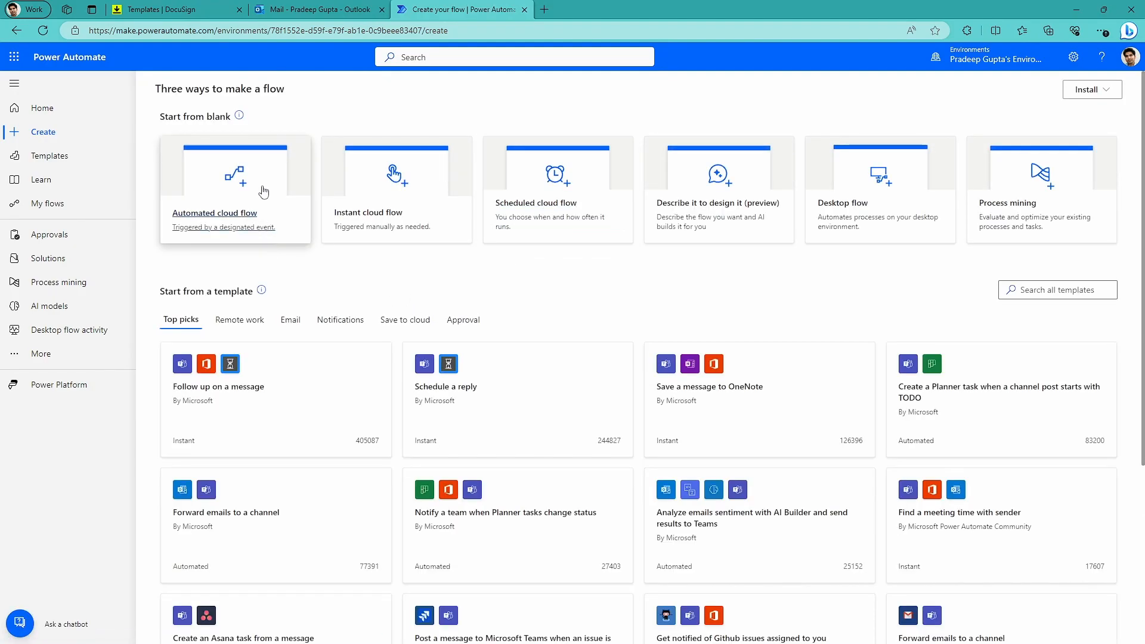
pyautogui.click(260, 191)
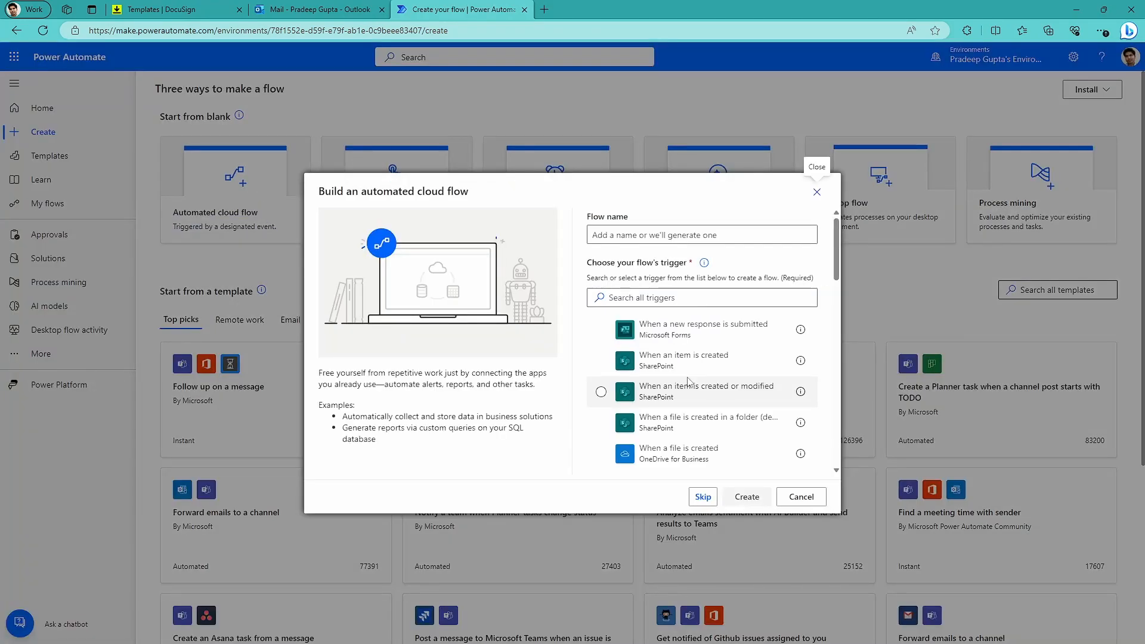
pyautogui.click(624, 295)
pyautogui.write('docusign')
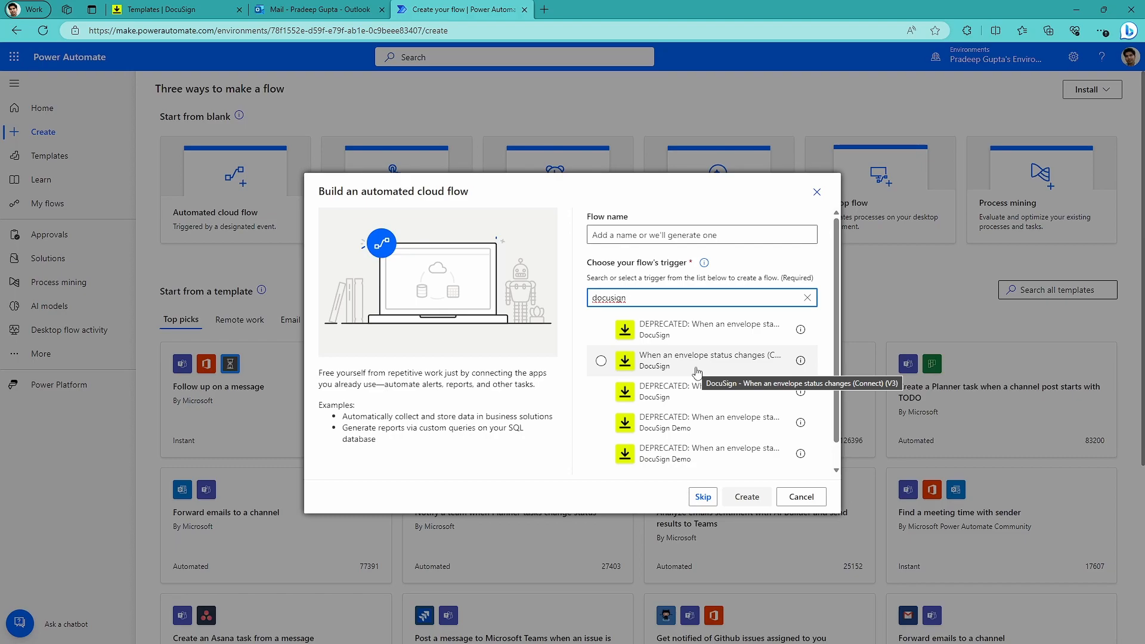
pyautogui.scroll(-1, 701, 370)
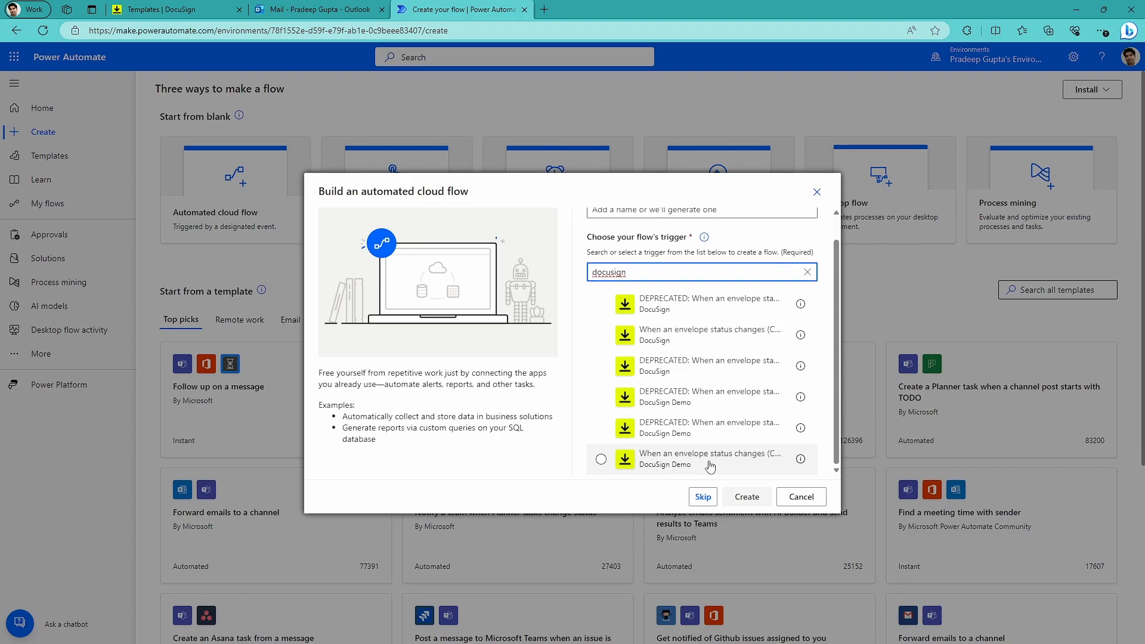
pyautogui.click(701, 340)
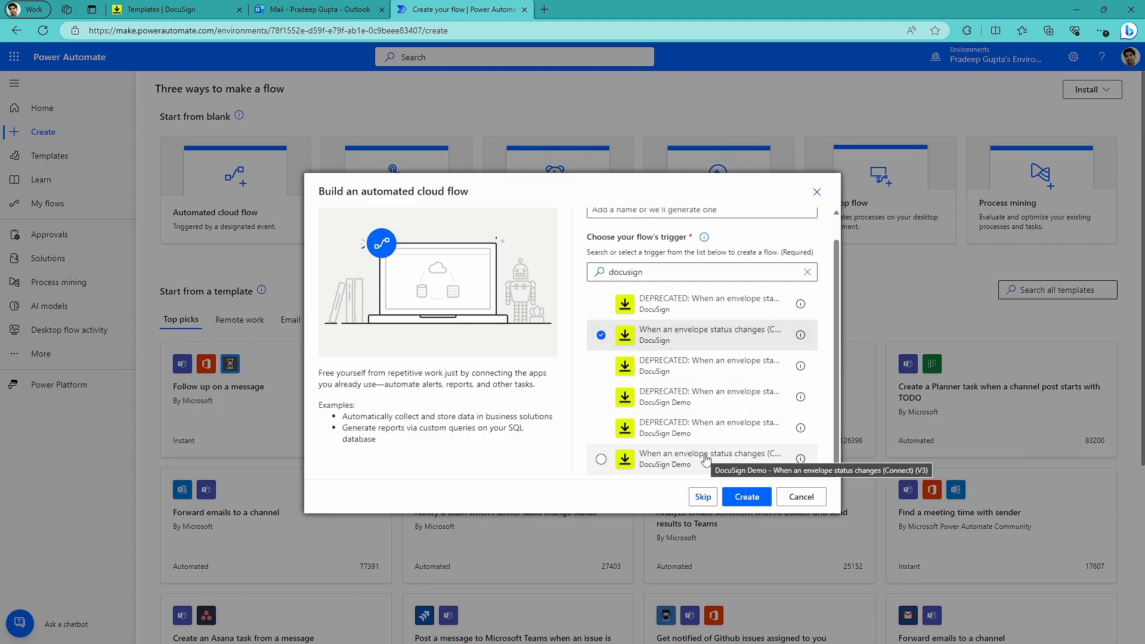
pyautogui.doubleClick(707, 459)
pyautogui.click(655, 196)
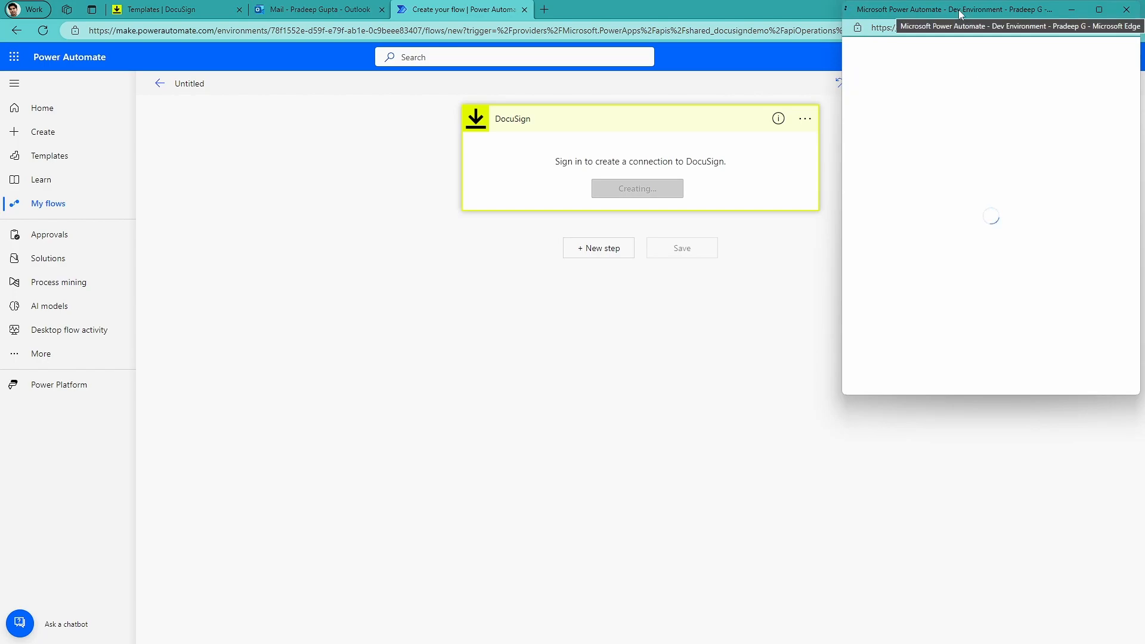
pyautogui.click(868, 287)
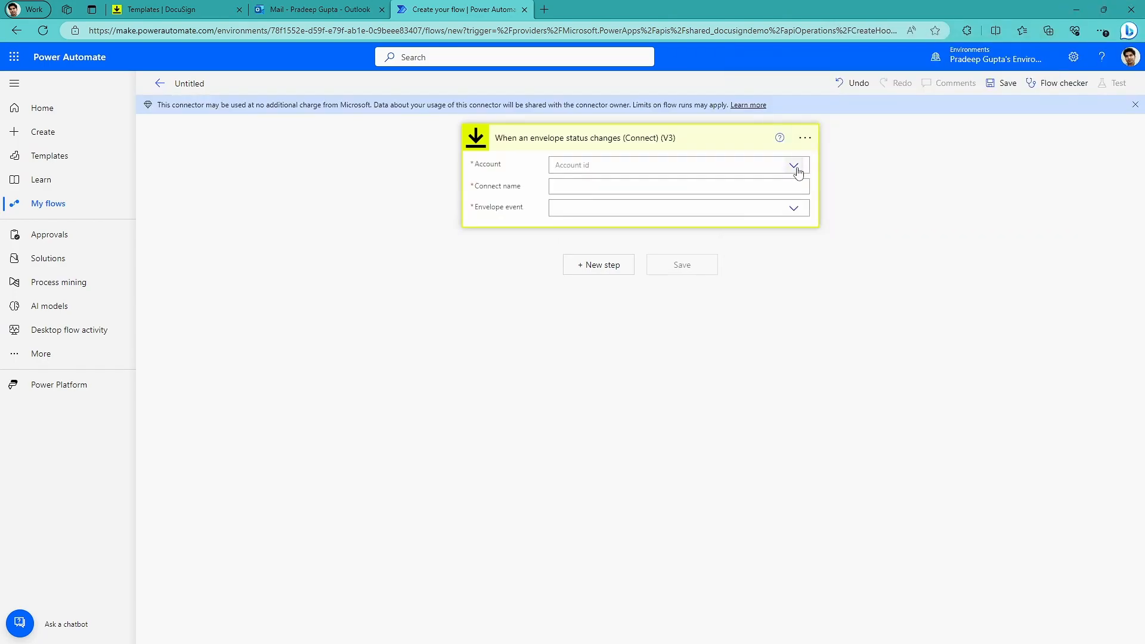
# Configure the trigger with the DocuSign account, the connect name "Docusign Connection" and the envelope-completed event.
pyautogui.click(795, 170)
pyautogui.click(612, 183)
pyautogui.write('Docusign Connection')
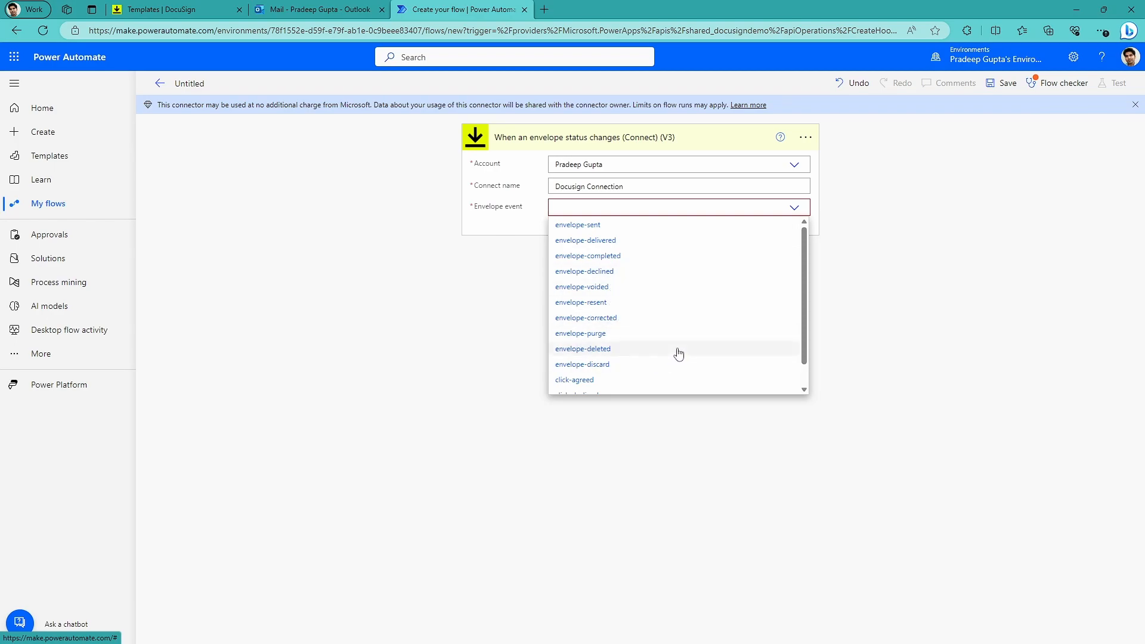
pyautogui.click(608, 259)
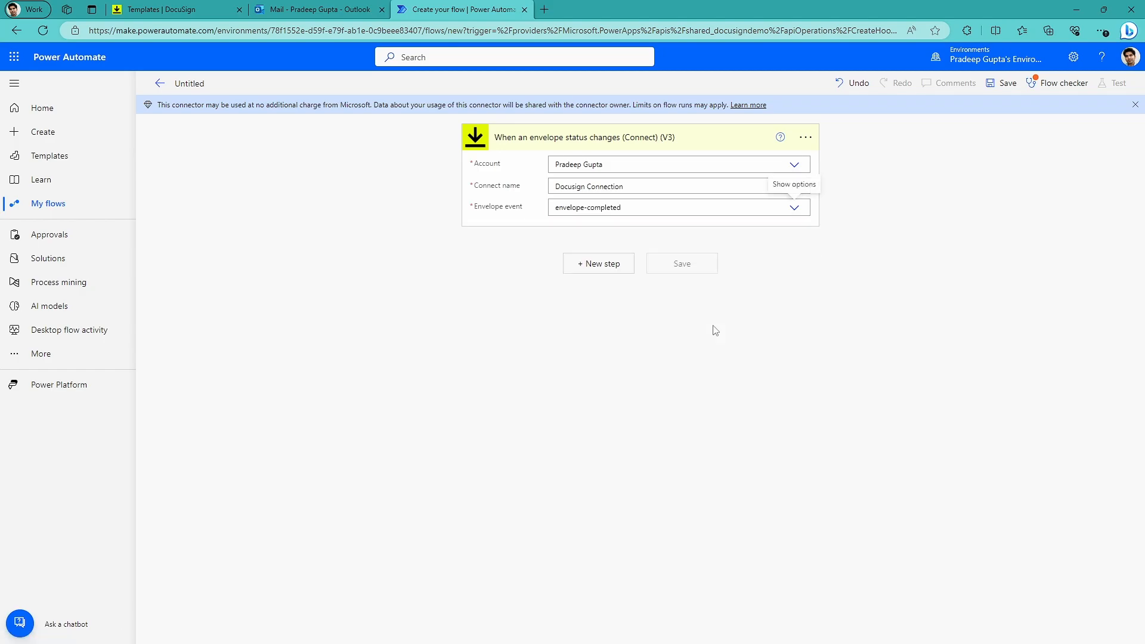
# Add Teams' "Post message in a chat or channel" action as Flow bot, posting in Chat with Flow bot to the recipient's e-mail.
pyautogui.click(593, 267)
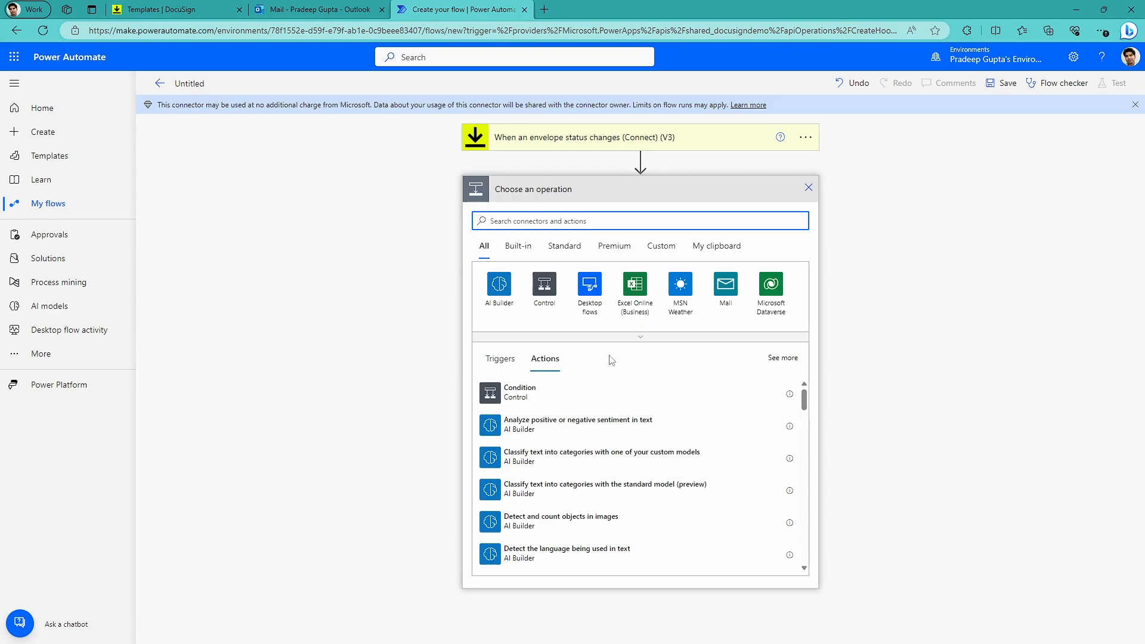
pyautogui.write('team')
pyautogui.write('s')
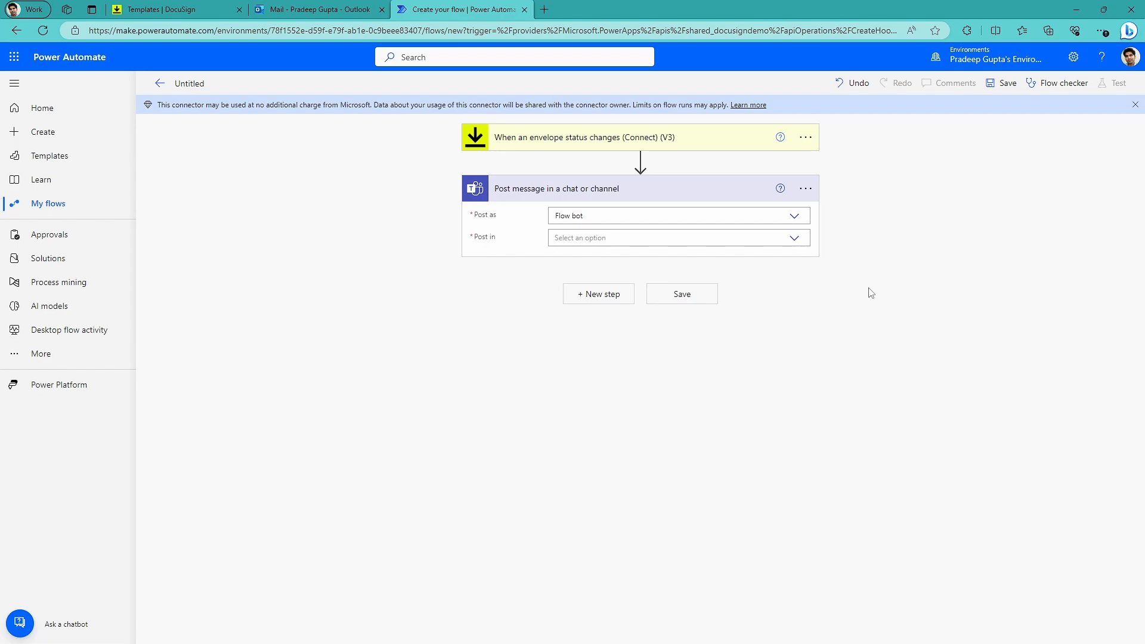
pyautogui.click(795, 238)
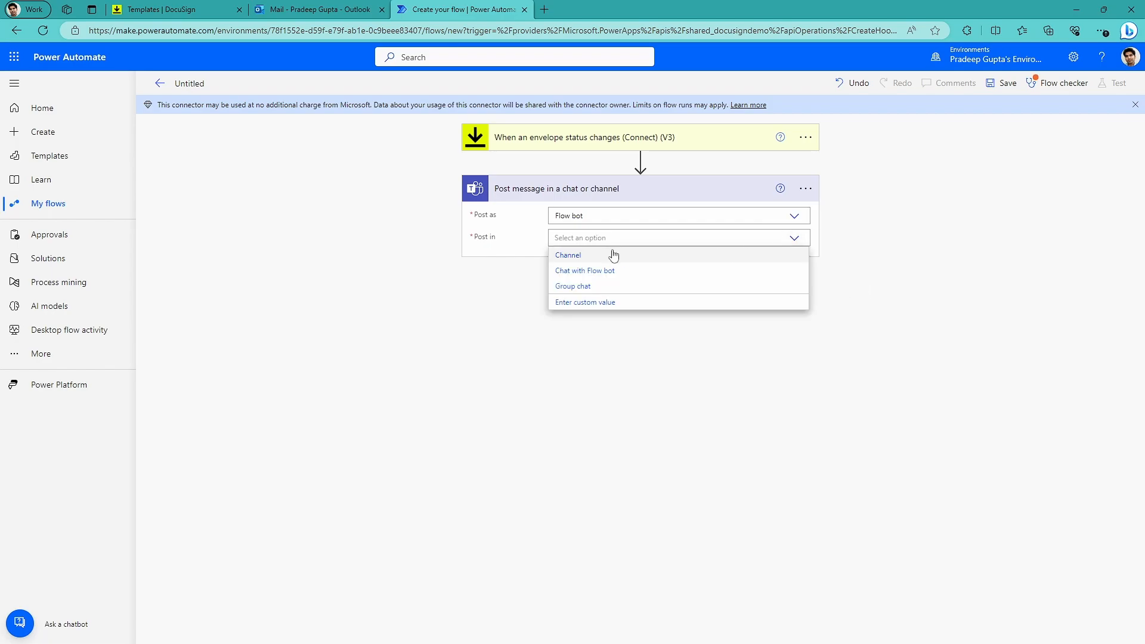
pyautogui.click(566, 271)
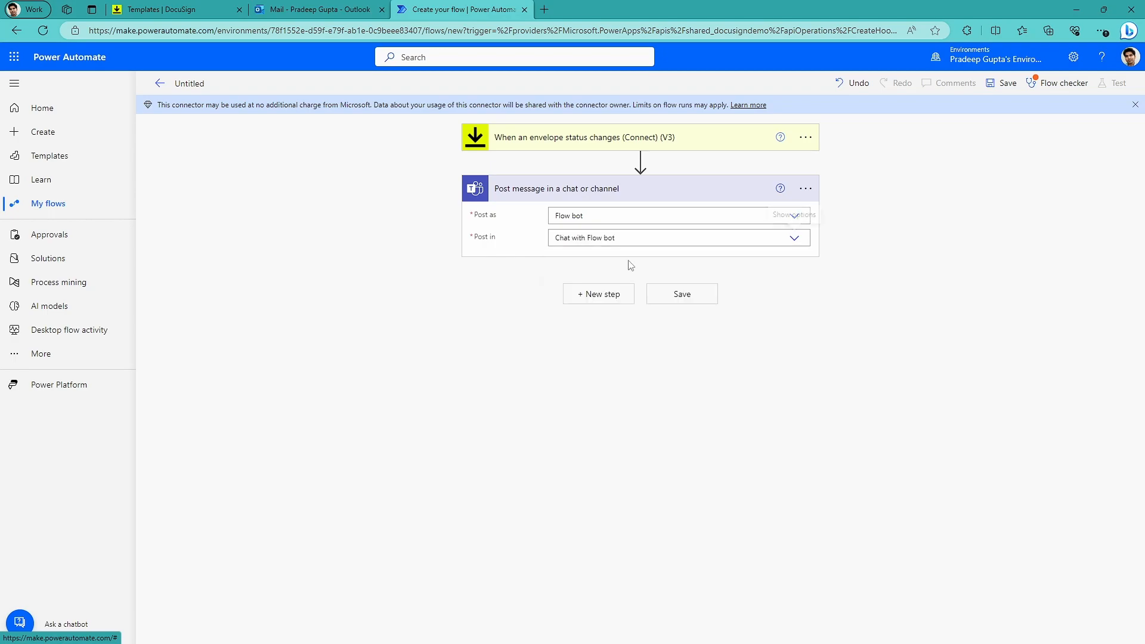
pyautogui.click(566, 263)
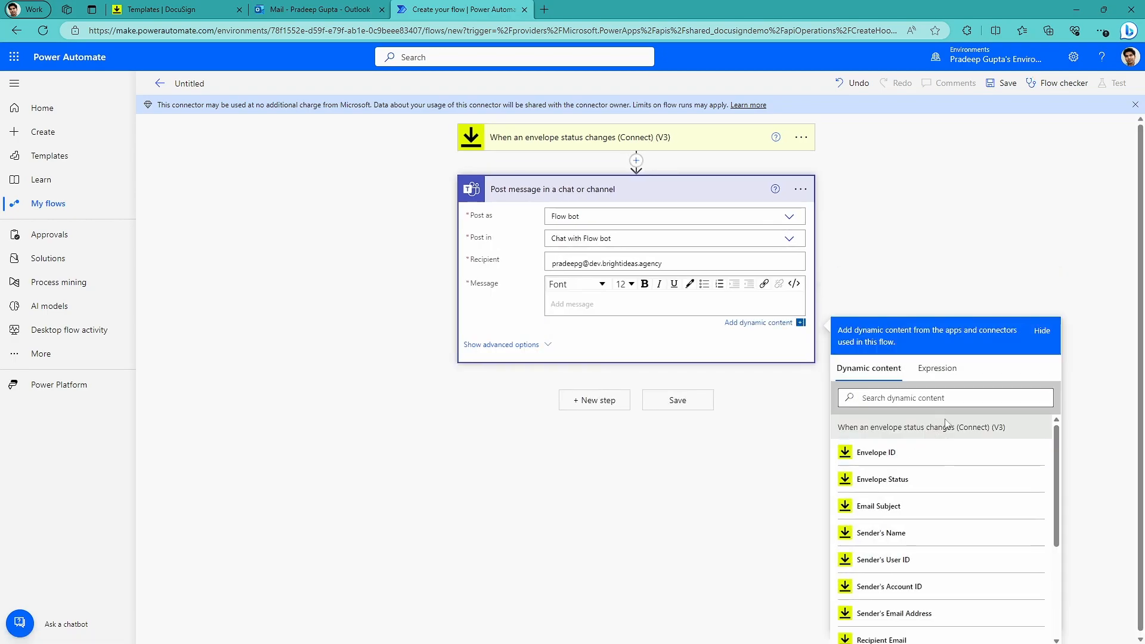
# Compose the Teams message from the Recipient Name dynamic content followed by "signed the document".
pyautogui.scroll(-2, 931, 530)
pyautogui.scroll(-2, 951, 517)
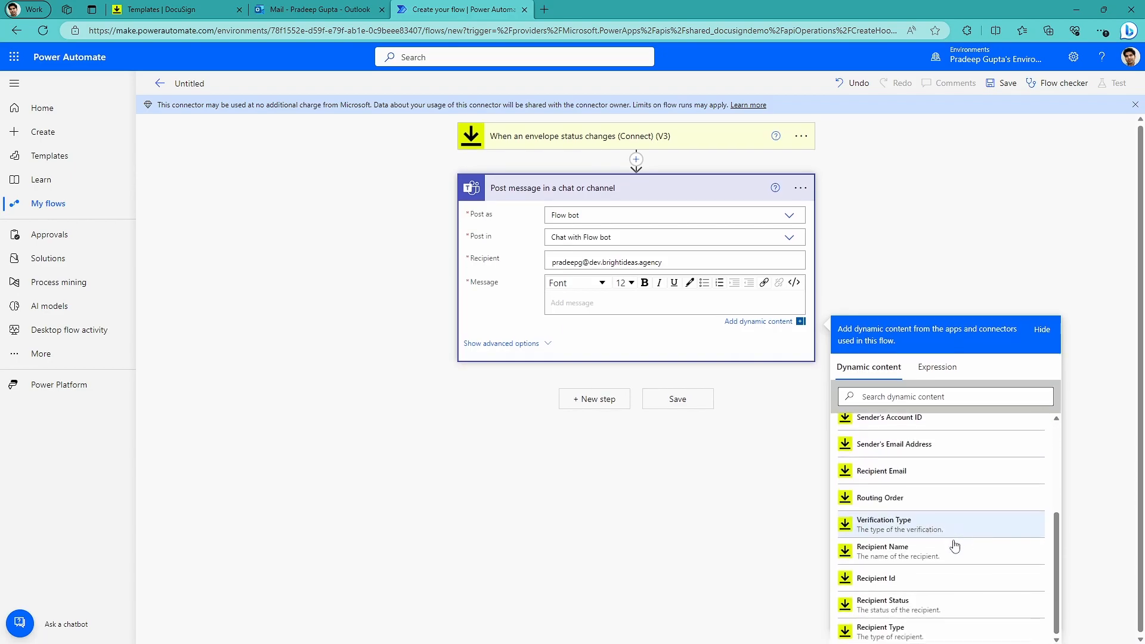
pyautogui.scroll(4, 919, 531)
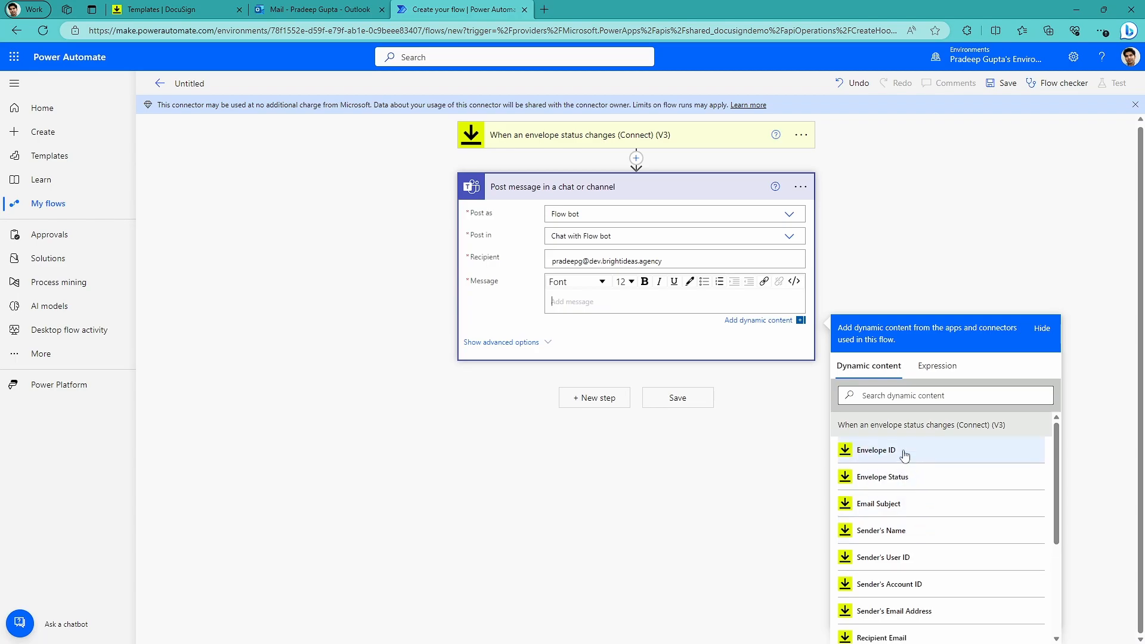
pyautogui.scroll(-2, 897, 537)
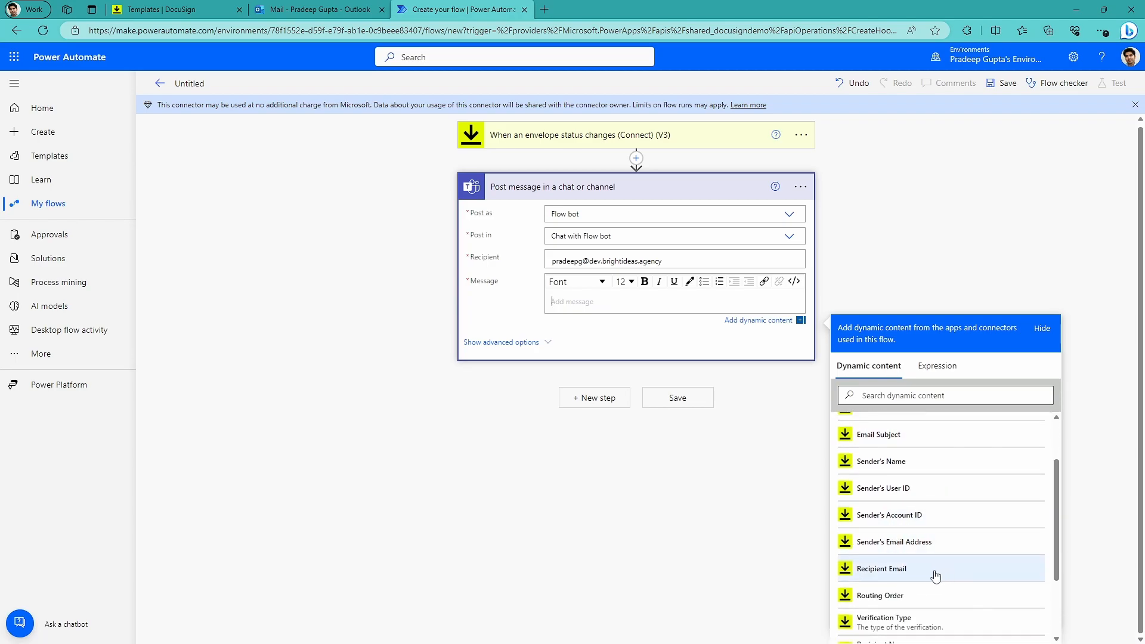
pyautogui.scroll(-1, 913, 564)
pyautogui.scroll(-2, 912, 563)
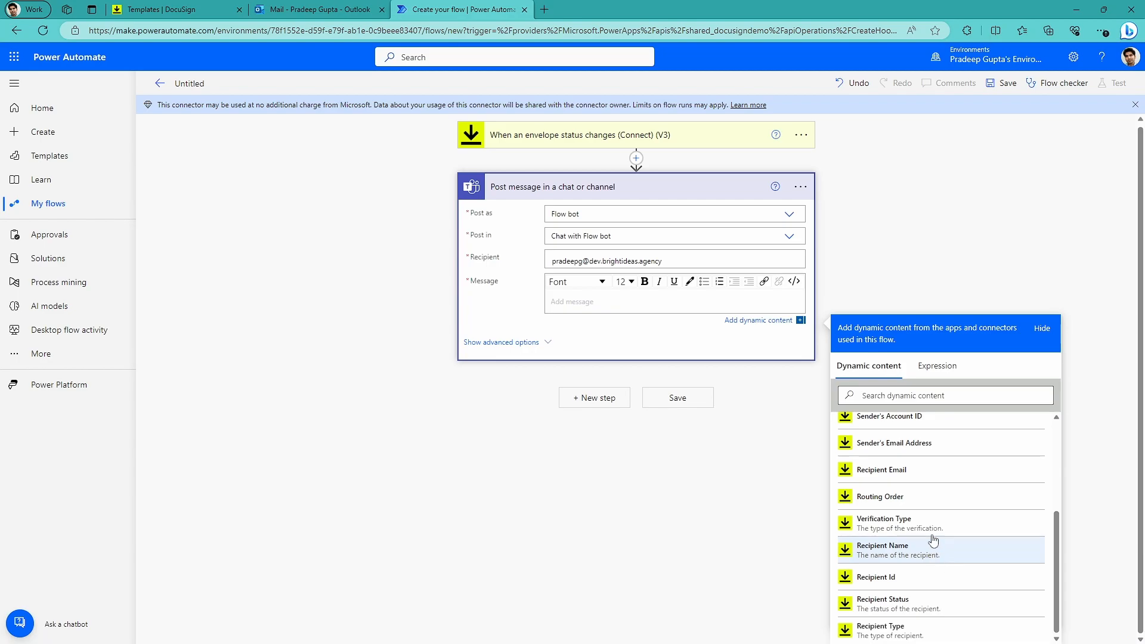
pyautogui.click(894, 560)
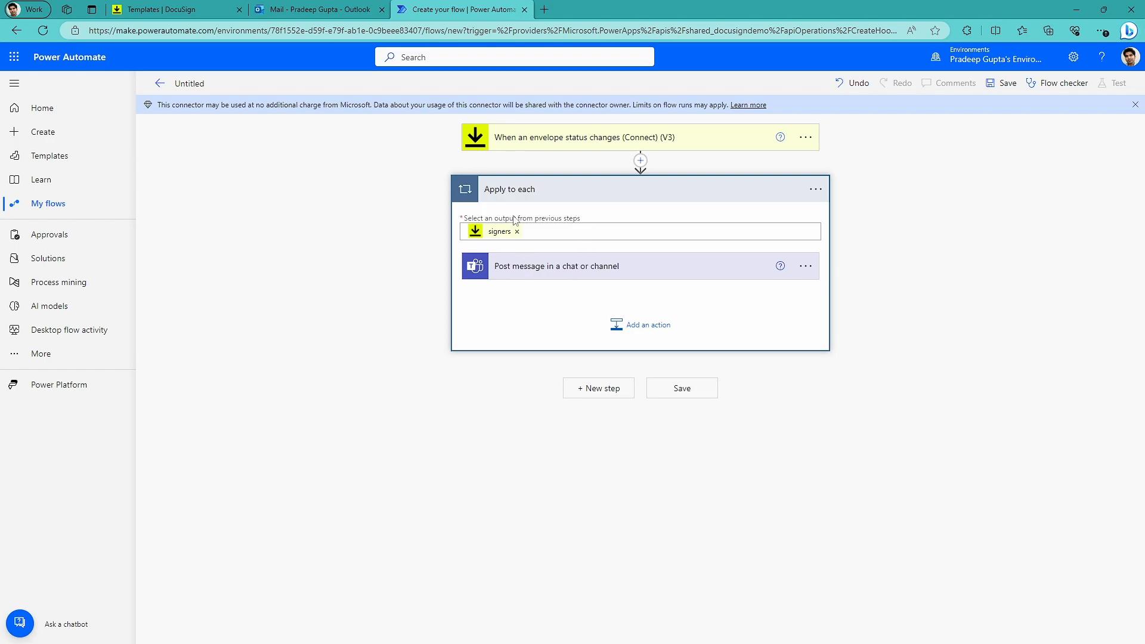
pyautogui.click(603, 270)
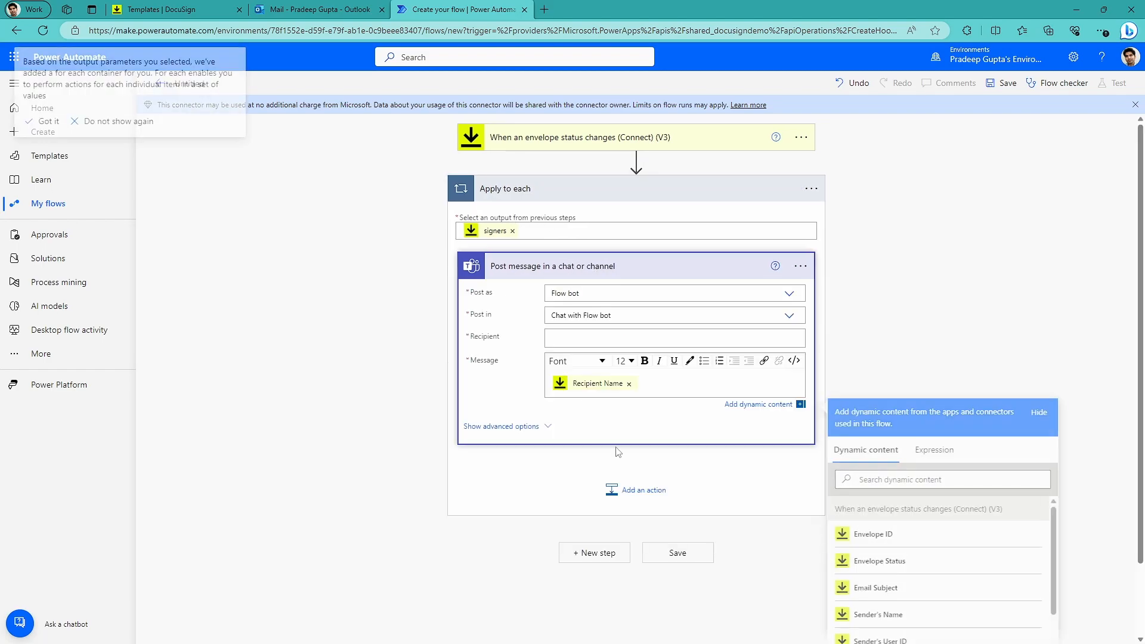
pyautogui.write('signed the document')
# Fill in the recipient's e-mail for the Teams message again and save the flow.
pyautogui.click(928, 306)
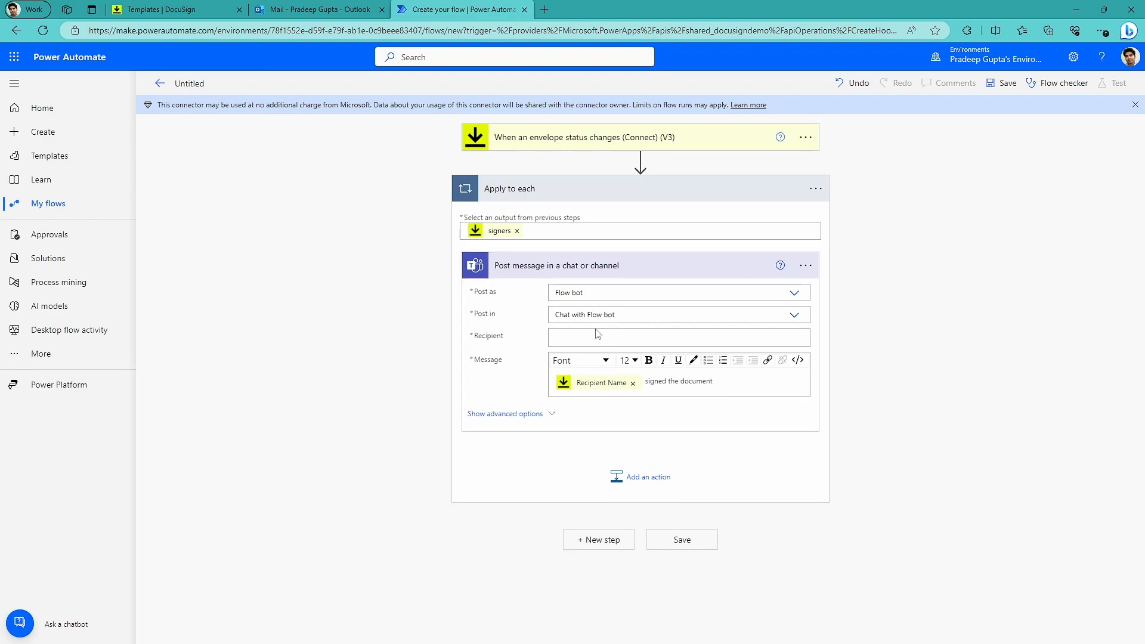
pyautogui.click(576, 339)
pyautogui.click(1003, 83)
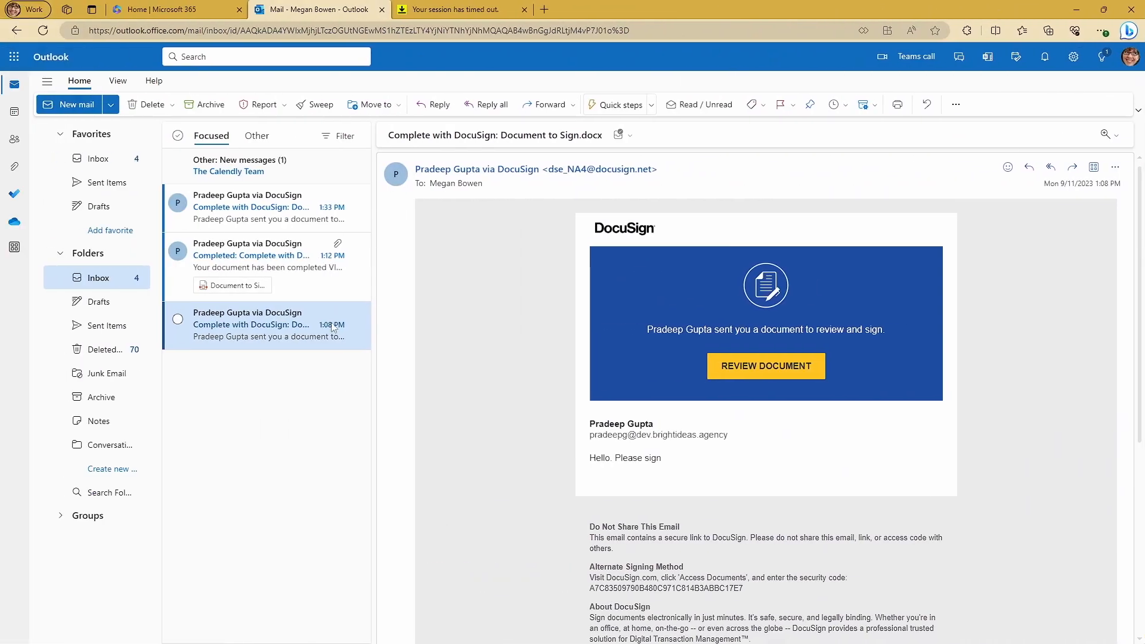
# Test the flow by opening the newest DocuSign signing request in Outlook for review, and check the Teams chat.
pyautogui.click(262, 209)
pyautogui.click(773, 364)
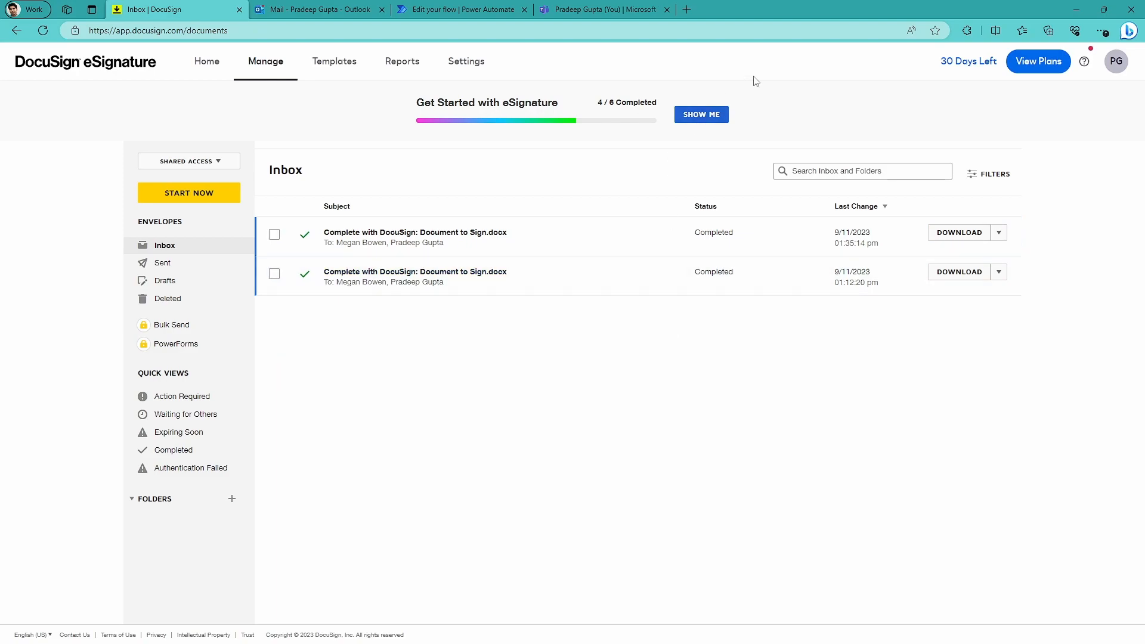
pyautogui.click(591, 12)
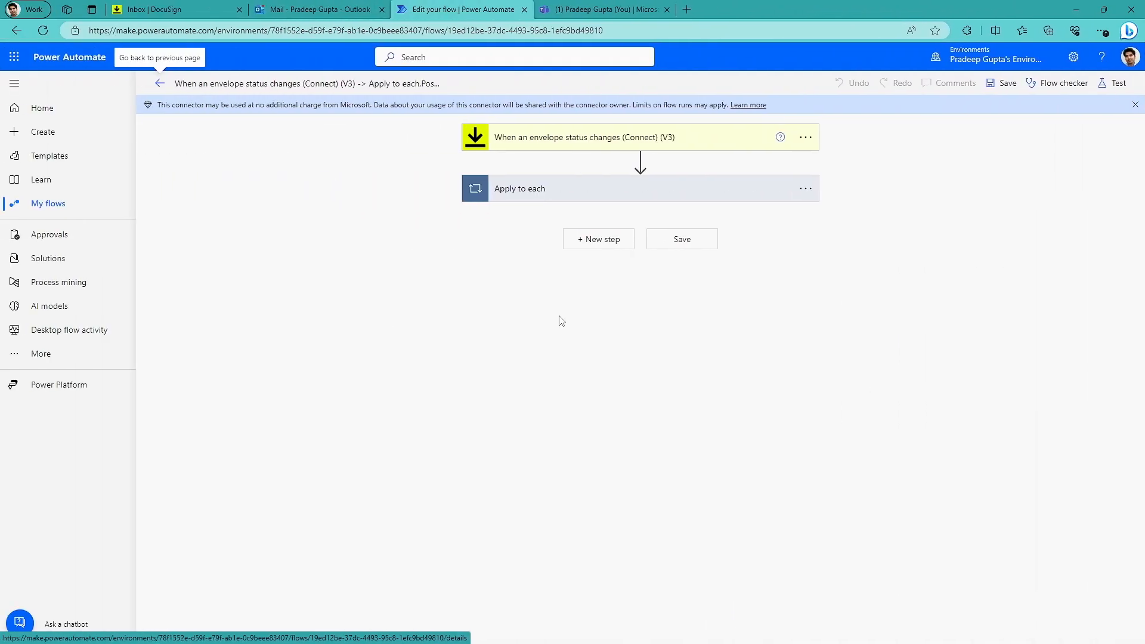
# Add a new step after "Apply to each" using the DocuSign connector and browse its available actions.
pyautogui.click(596, 239)
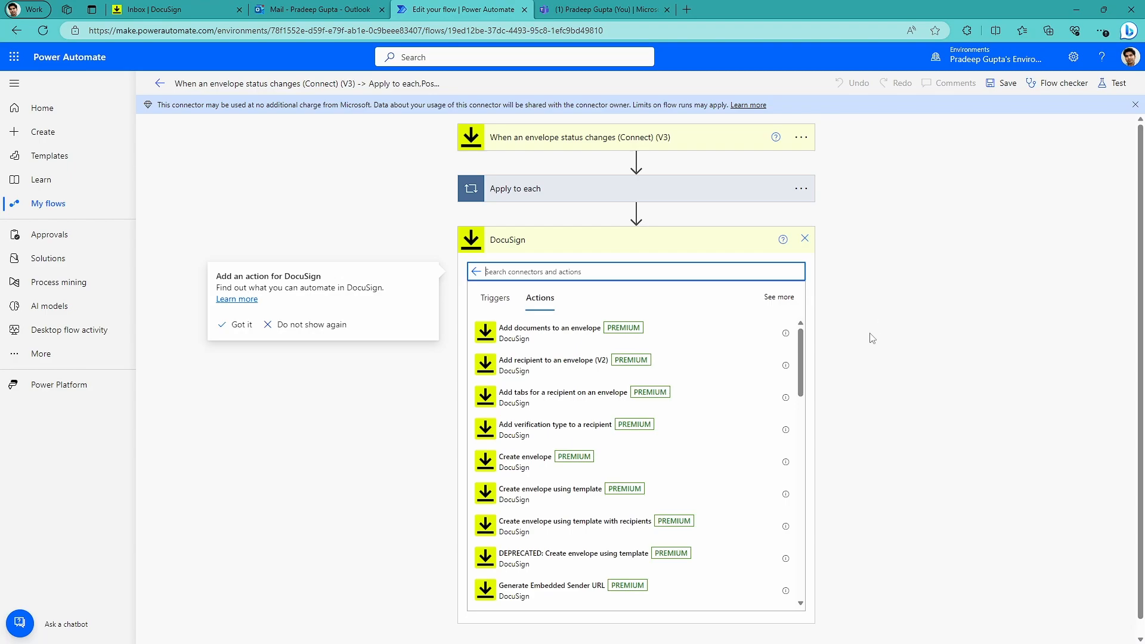
pyautogui.moveTo(800, 359); pyautogui.dragTo(801, 581)
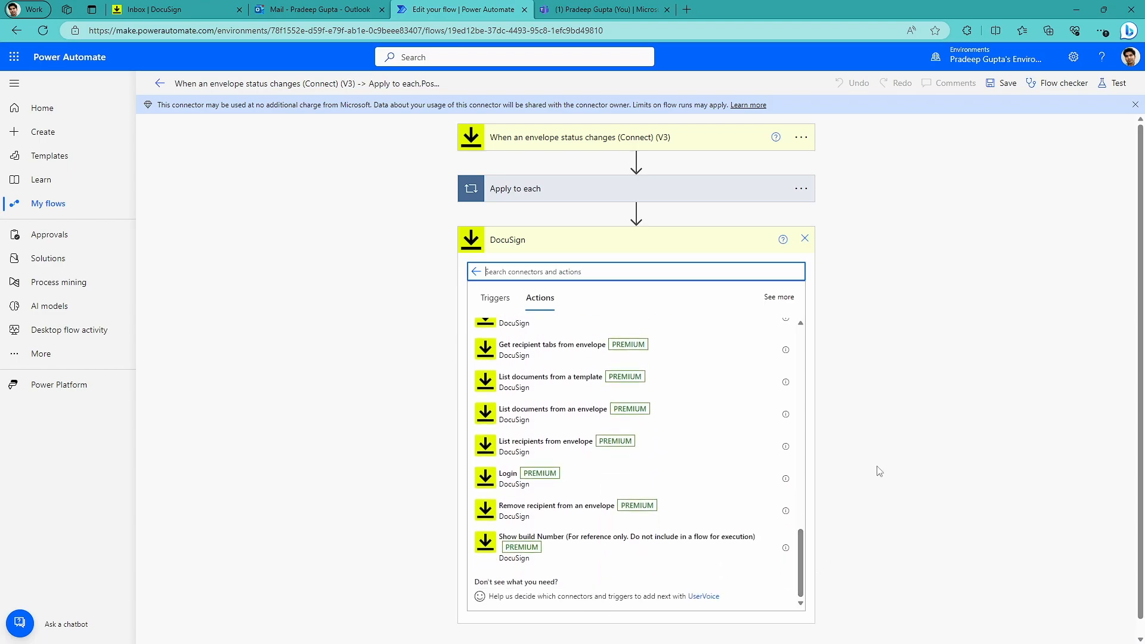